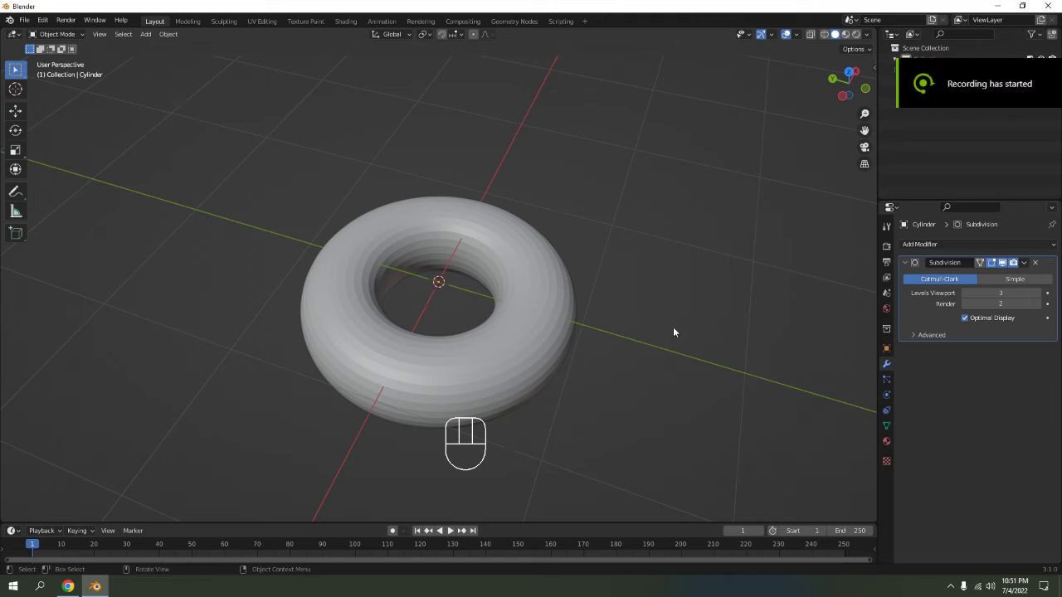
Step: Start a new General file, discarding the unsaved torus
middle_drag(625, 370, 510, 346)
key(ctrl+n)
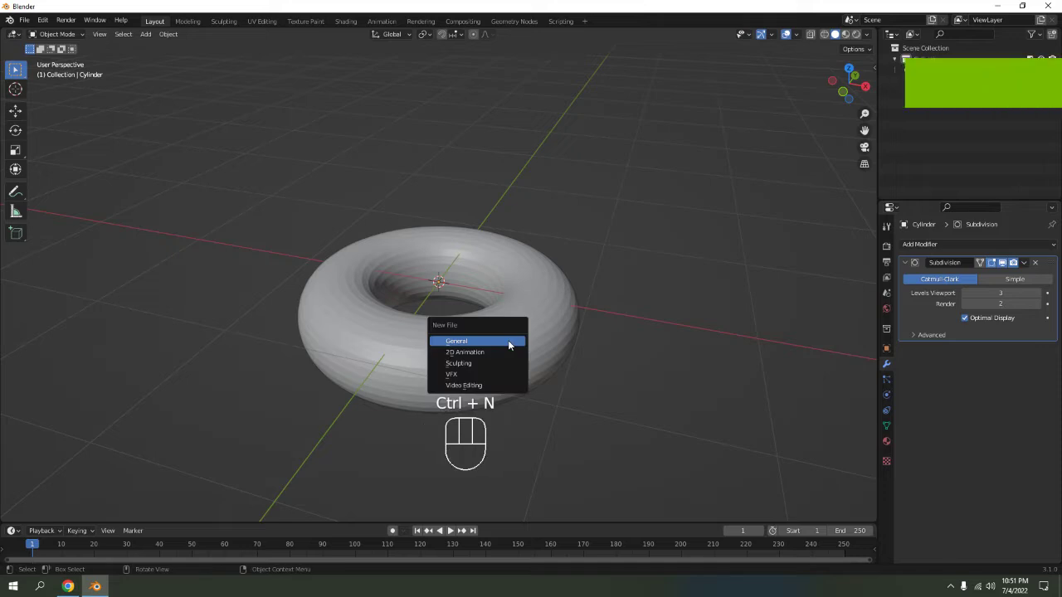
click(507, 344)
click(552, 314)
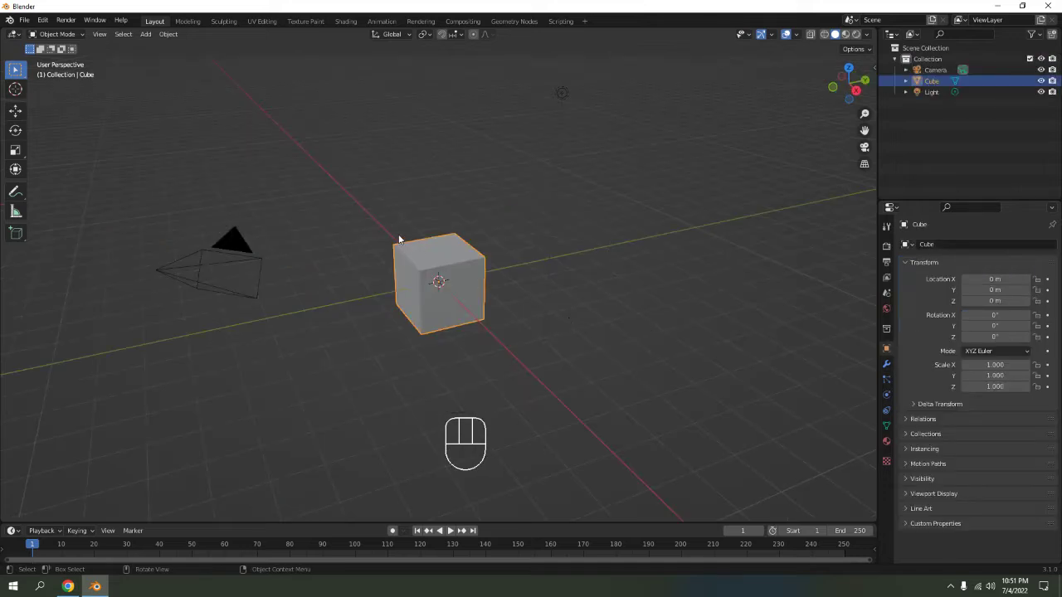
Step: Delete the default cube, camera and light to empty the scene
click(443, 181)
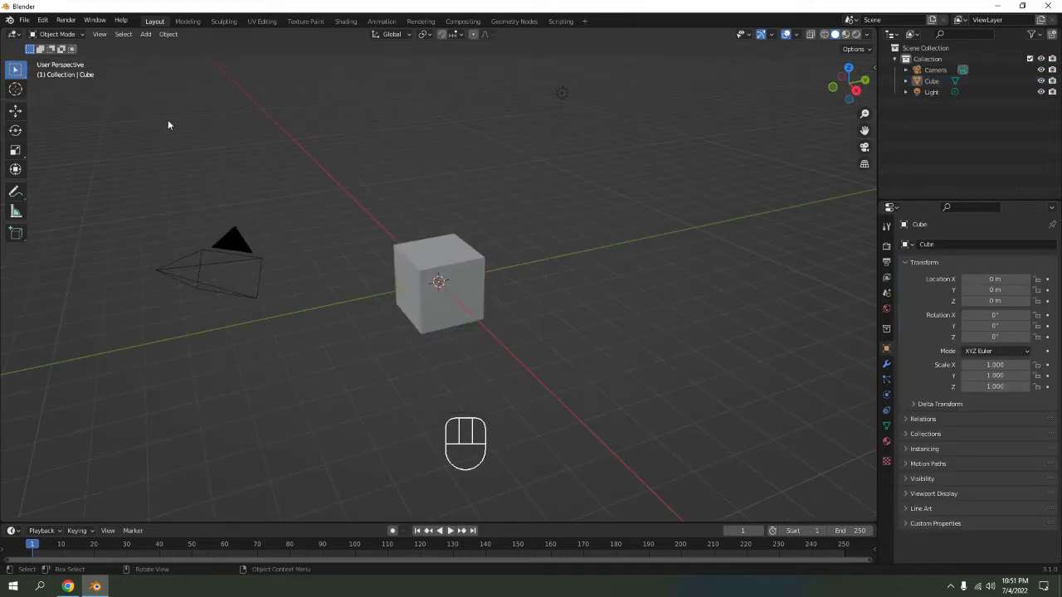
key(a)
key(Delete)
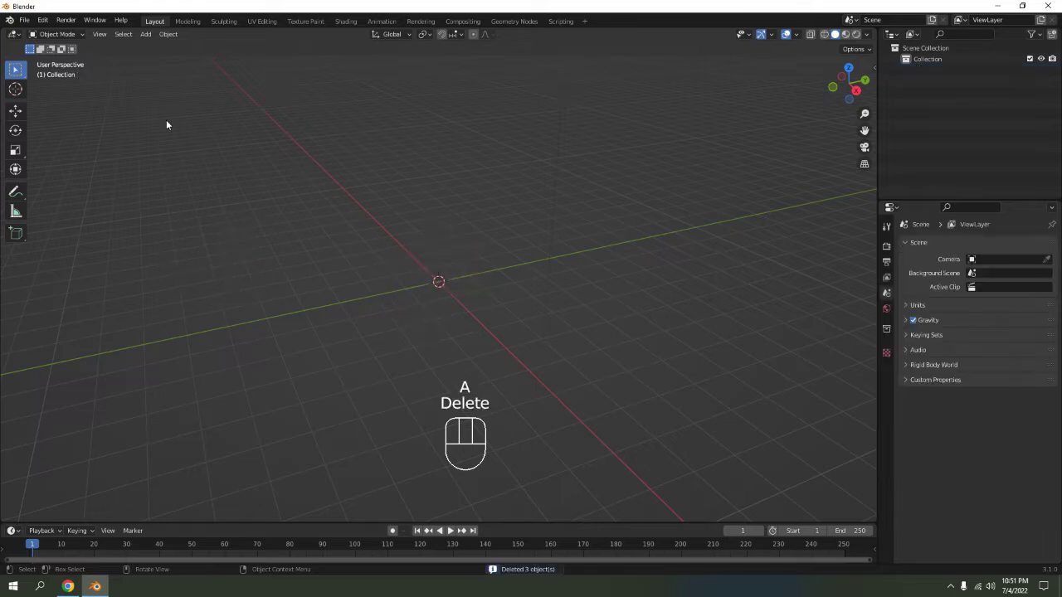
Step: Add a cylinder mesh to the empty scene
key(KP_1)
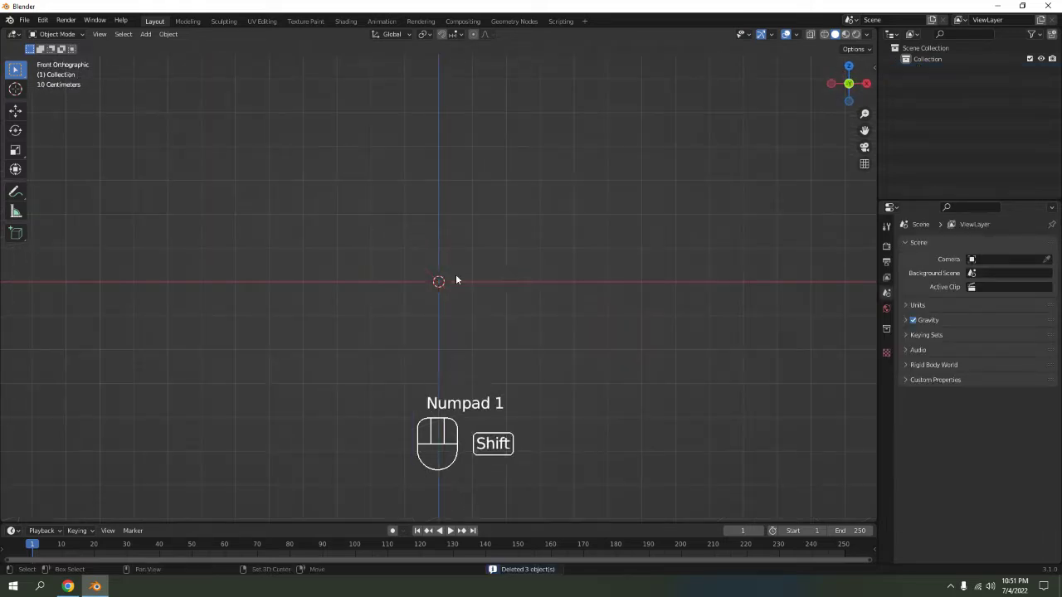
key(shift+a)
mouse_move(455, 275)
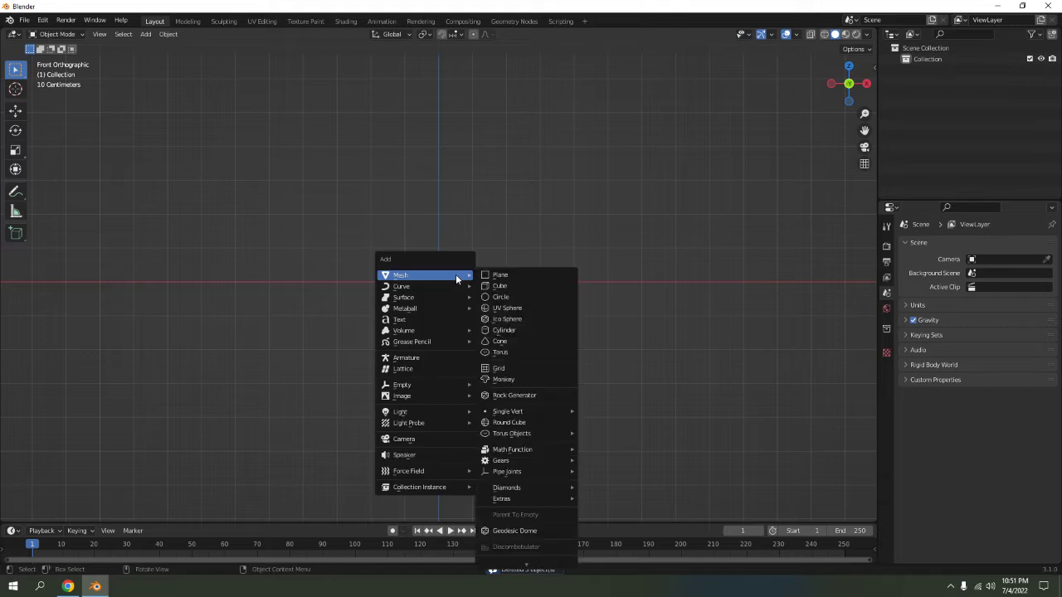
click(513, 331)
middle_drag(510, 282, 526, 329)
scroll(506, 298, up, 5)
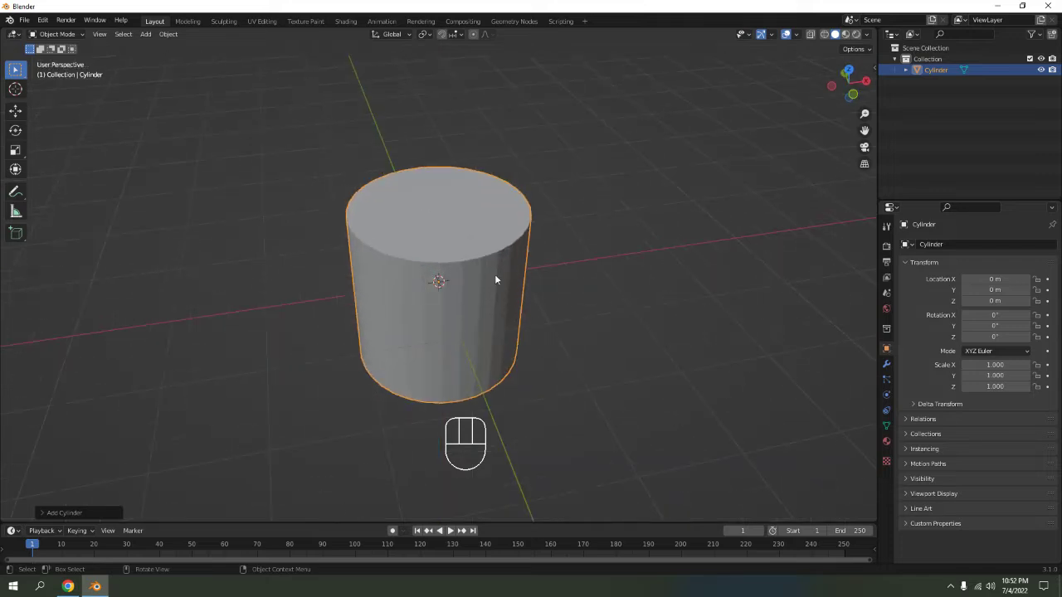
Step: Flatten the cylinder in Edit Mode to a Z scale of 0.322
key(Tab)
key(Tab)
middle_drag(575, 274, 491, 263)
key(KP_1)
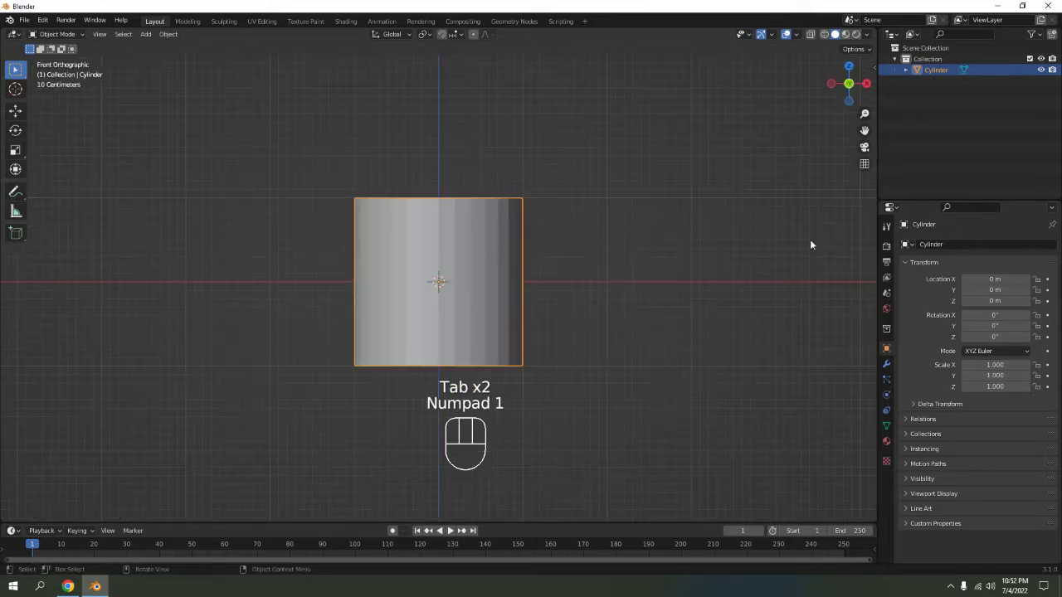
key(s)
key(z)
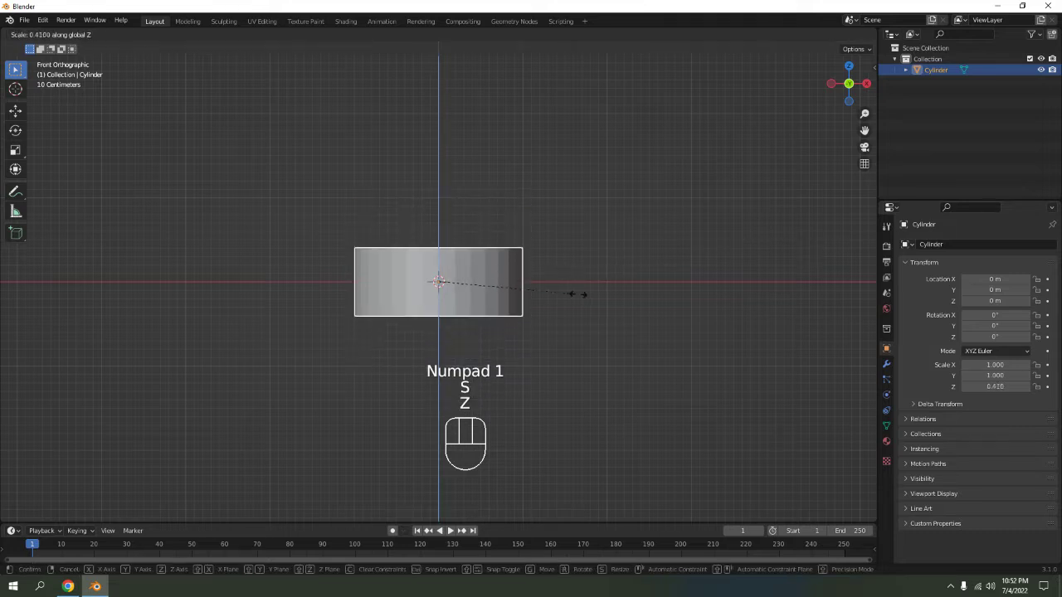
click(546, 300)
middle_drag(546, 299, 539, 306)
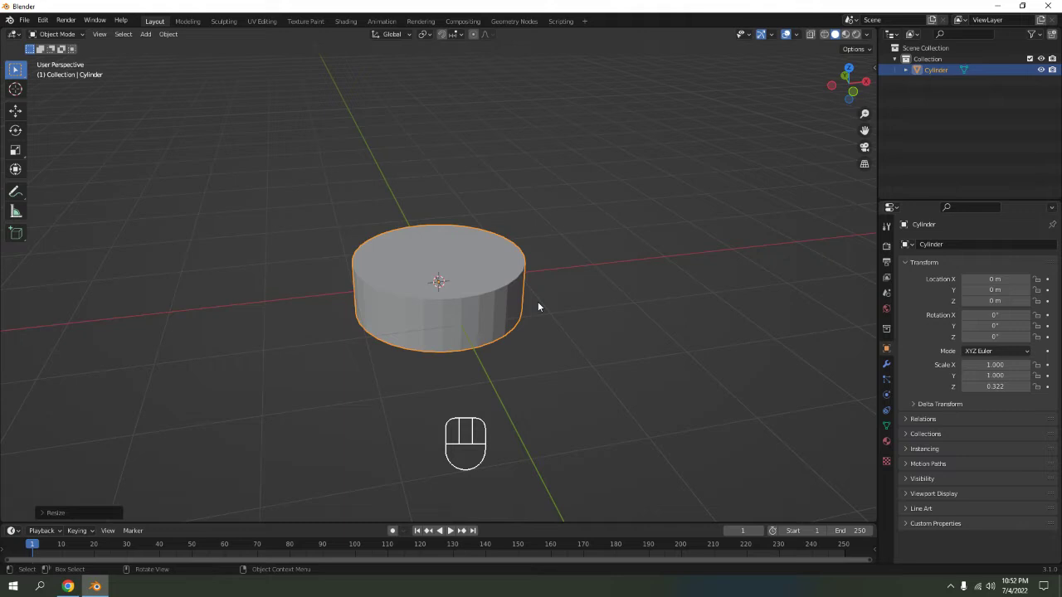
key(ctrl+a)
Step: Apply the cylinder's scale and select its top and bottom faces
click(537, 301)
key(Tab)
key(3)
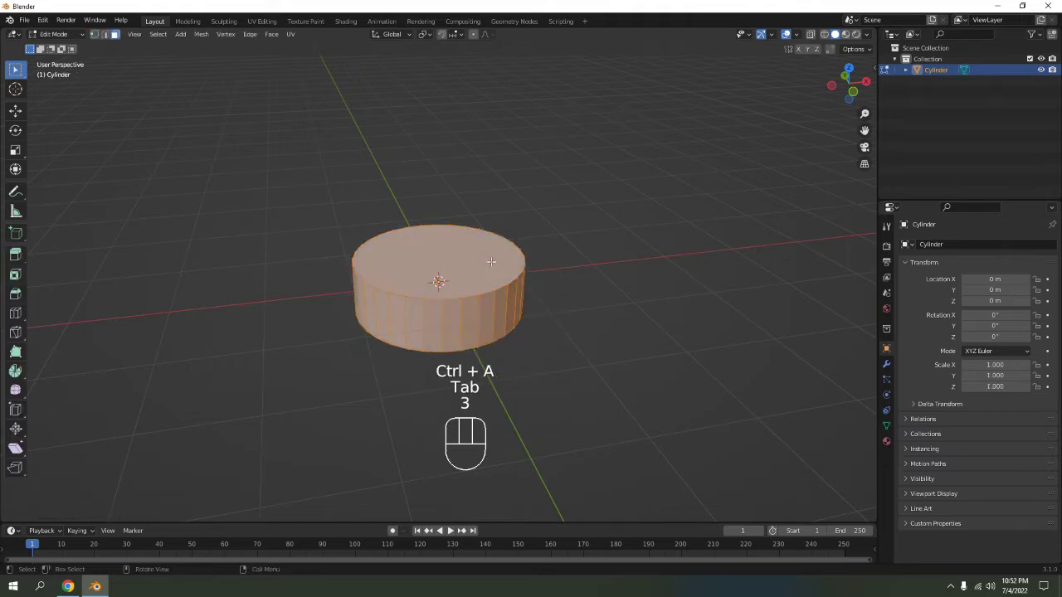
click(491, 261)
middle_drag(492, 262, 531, 216)
shift+click(457, 302)
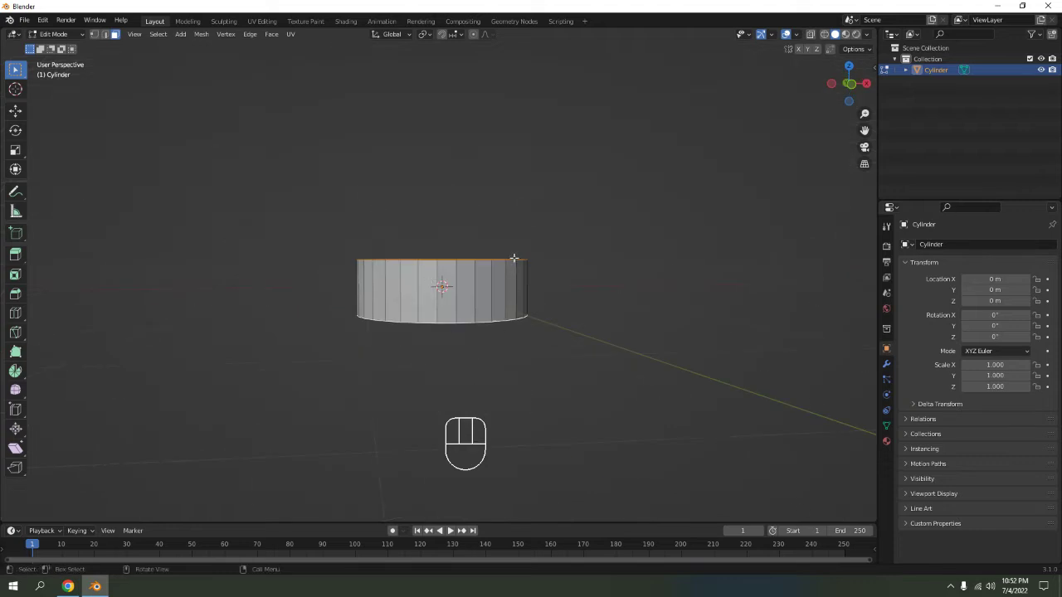
middle_drag(513, 259, 510, 230)
middle_drag(513, 326, 592, 319)
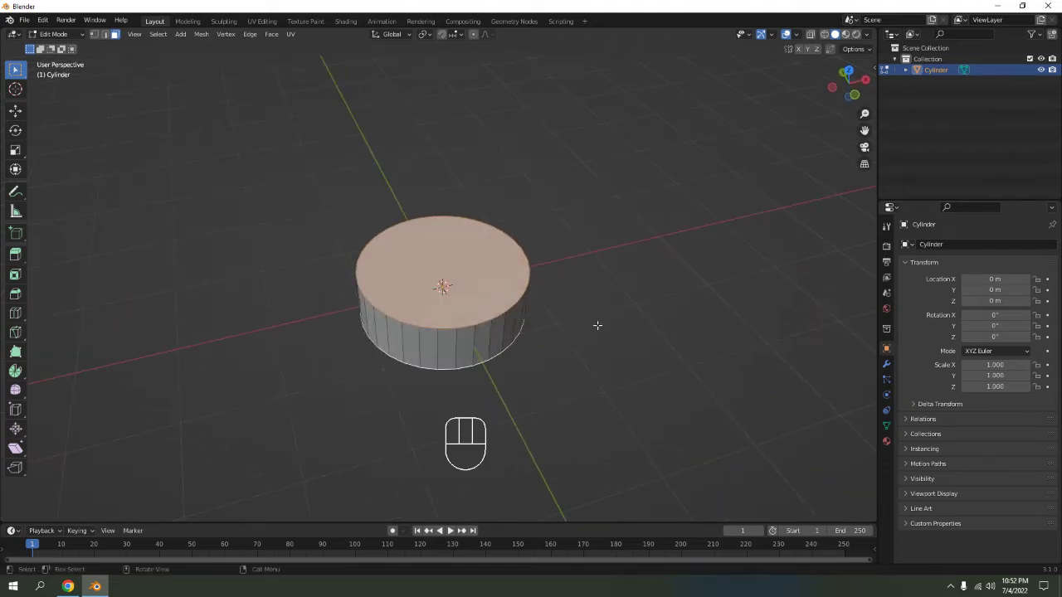
Step: Inset the selected top and bottom faces
key(i)
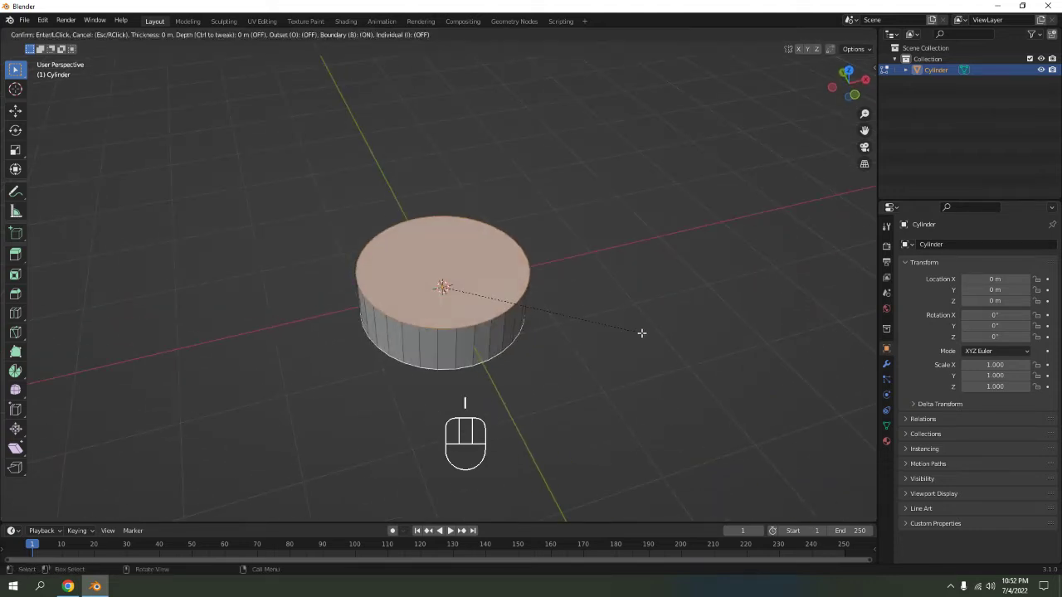
click(612, 298)
middle_drag(612, 298, 404, 305)
Step: Bridge the inset faces to open a central hole, then return to Object Mode
right_click(443, 286)
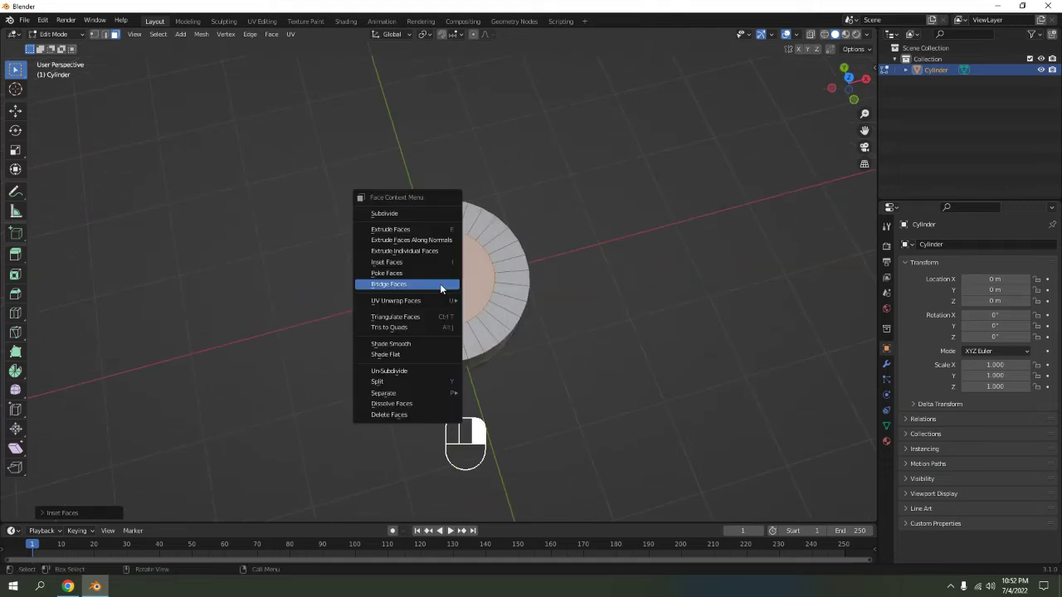
click(440, 284)
middle_drag(590, 339, 673, 310)
key(Tab)
scroll(607, 254, up, 3)
scroll(624, 262, up, 2)
scroll(480, 323, down, 2)
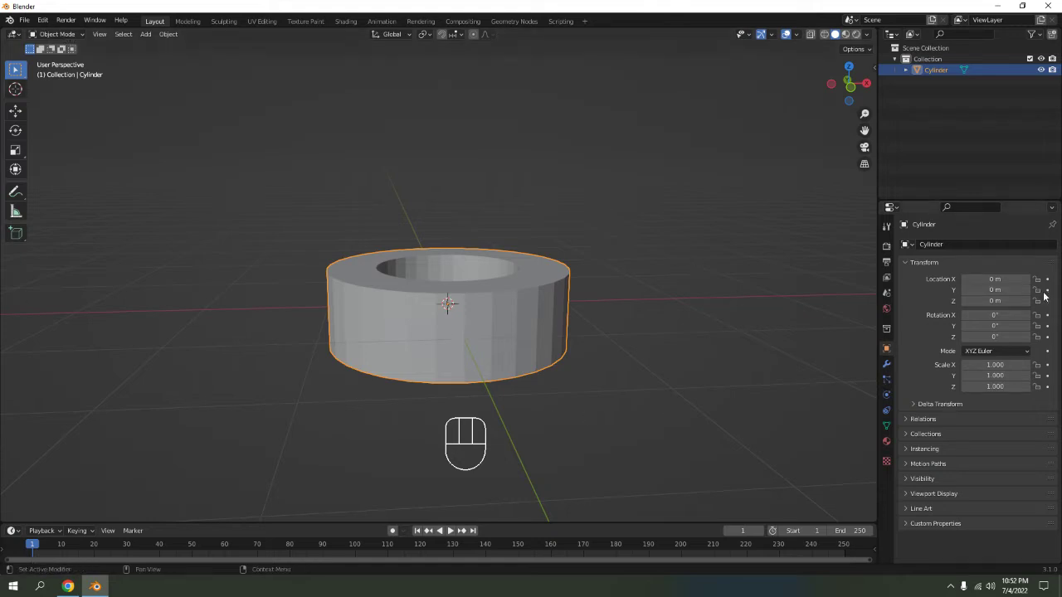
Step: Add a Subdivision Surface modifier with viewport Levels raised from 1 to 3
click(886, 363)
click(941, 244)
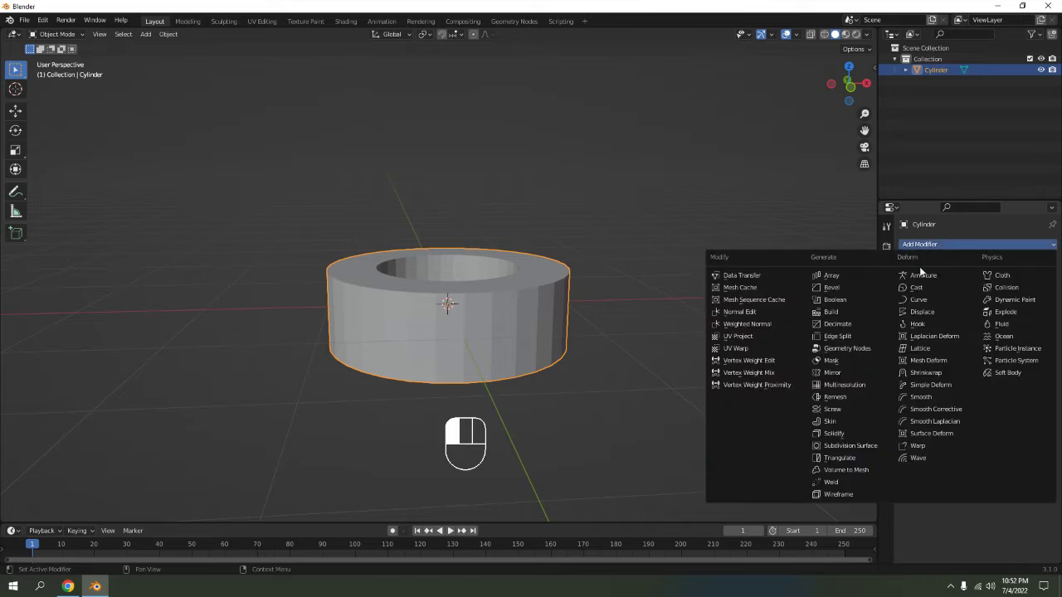
click(869, 445)
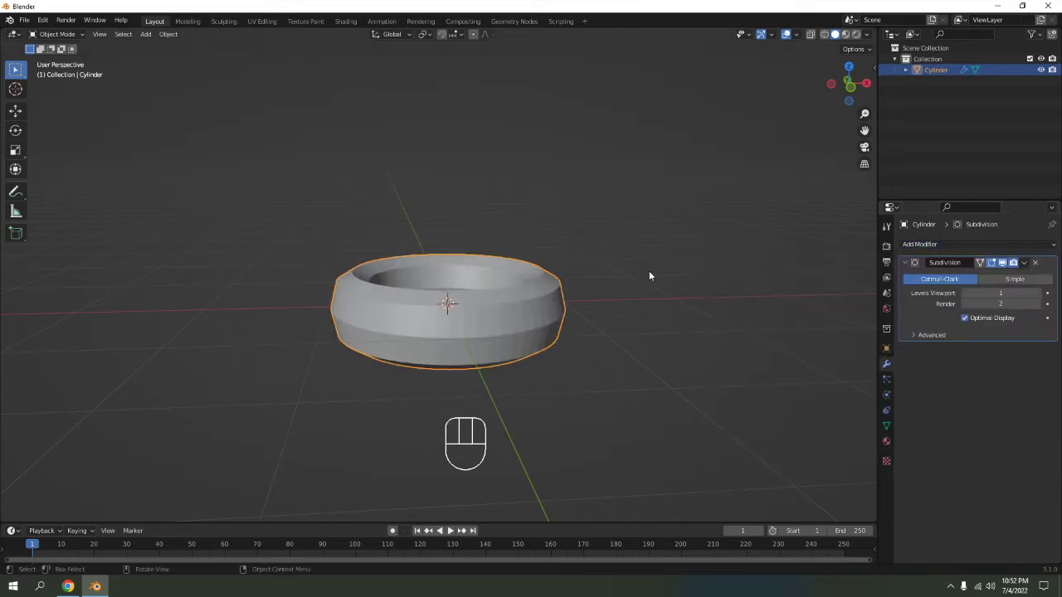
click(1039, 293)
click(1039, 293)
middle_drag(656, 299, 771, 221)
Step: Shrink the inner ring faces with Z locked, then leave Edit Mode
key(Tab)
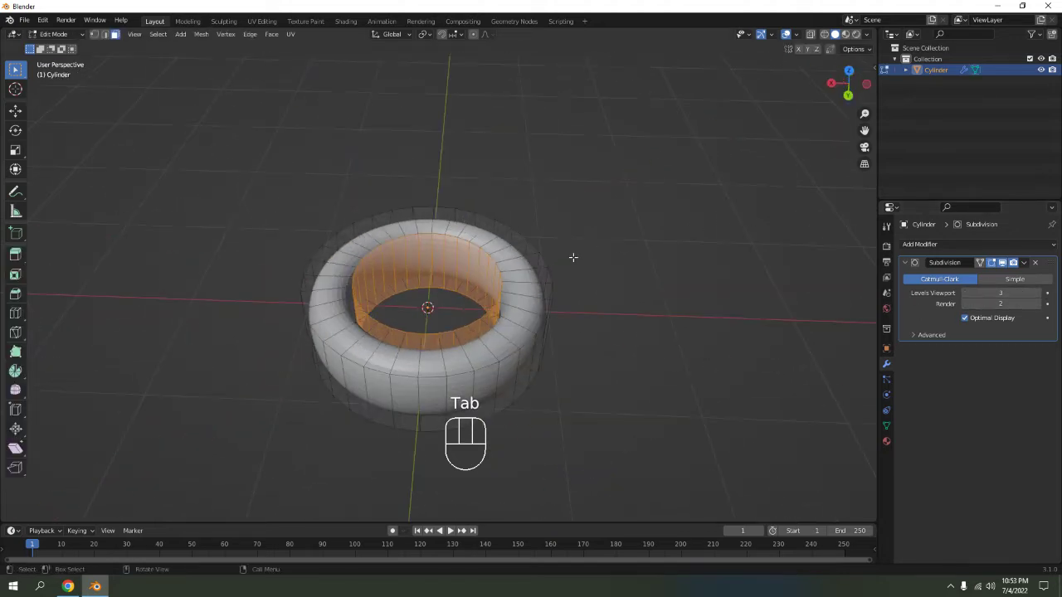
key(s)
key(shift+z)
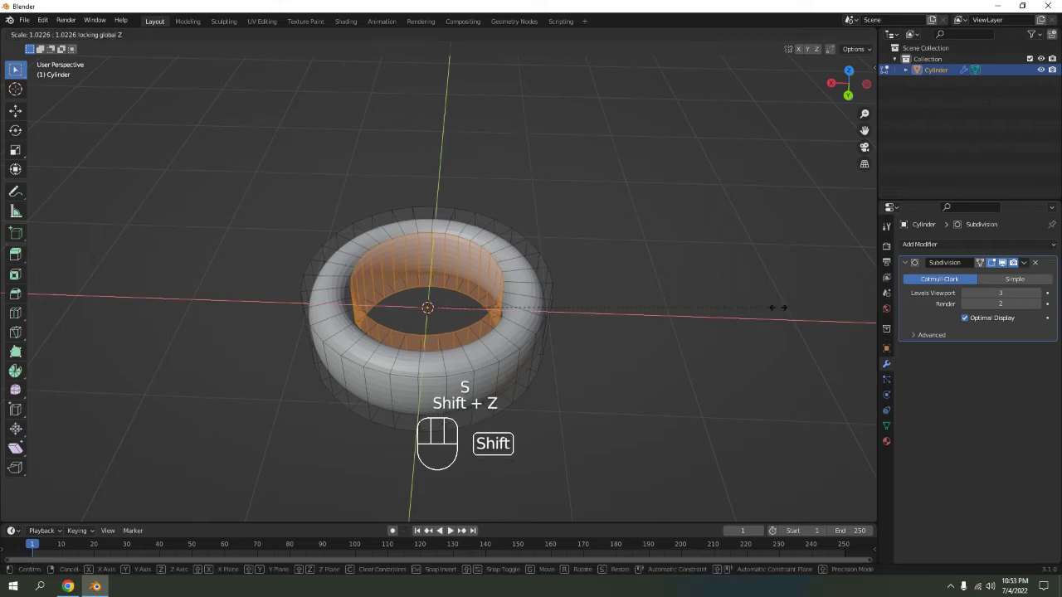
click(690, 292)
key(Tab)
Step: Re-enter Edit Mode and inspect the torus from front, top and angled views
middle_drag(678, 290, 453, 262)
key(KP_1)
key(Tab)
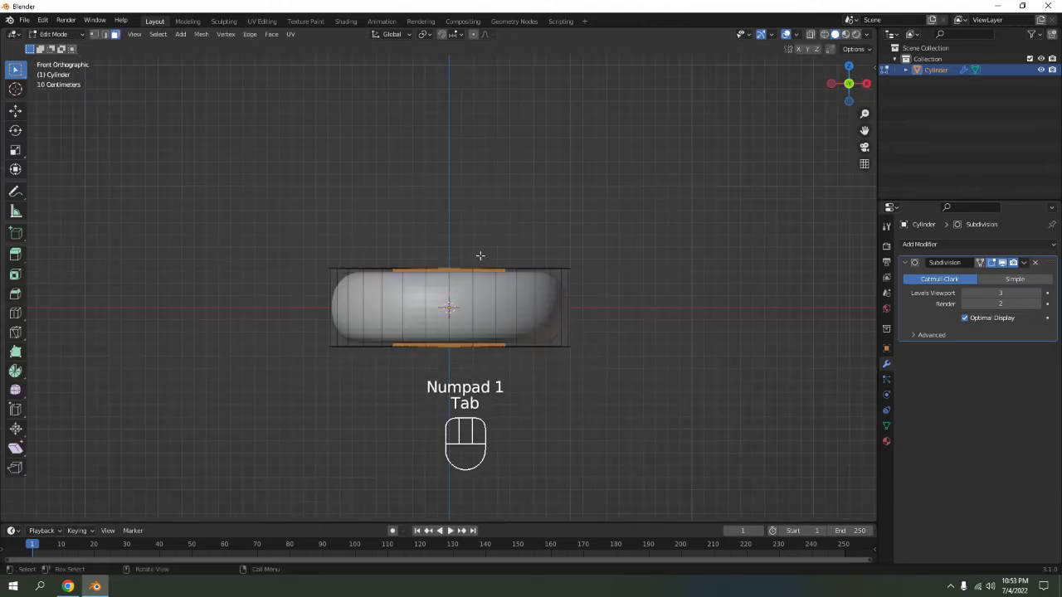
scroll(578, 251, up, 3)
middle_drag(582, 244, 609, 356)
scroll(591, 299, down, 3)
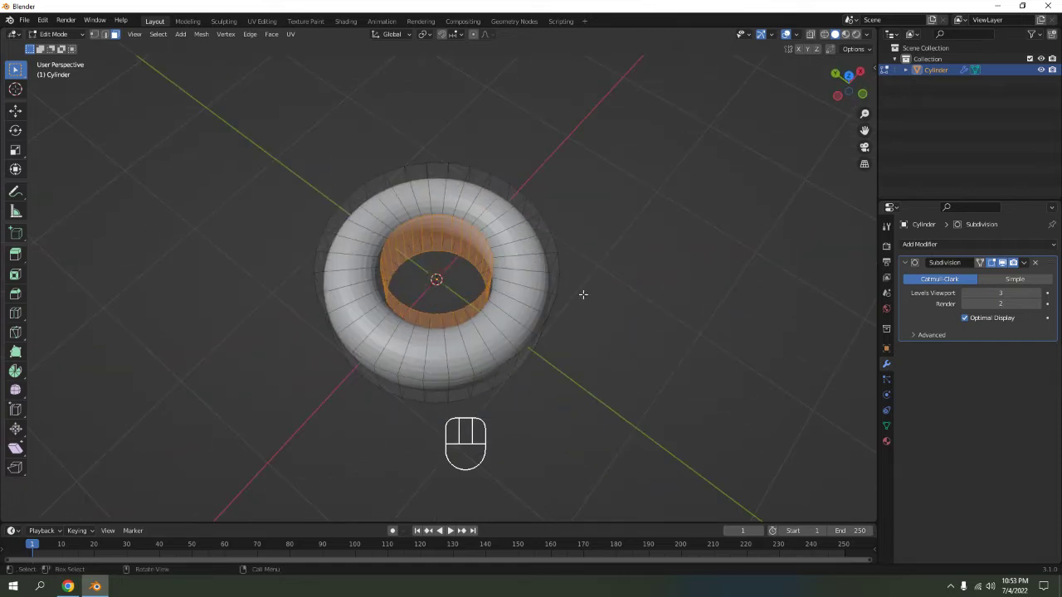
key(KP_7)
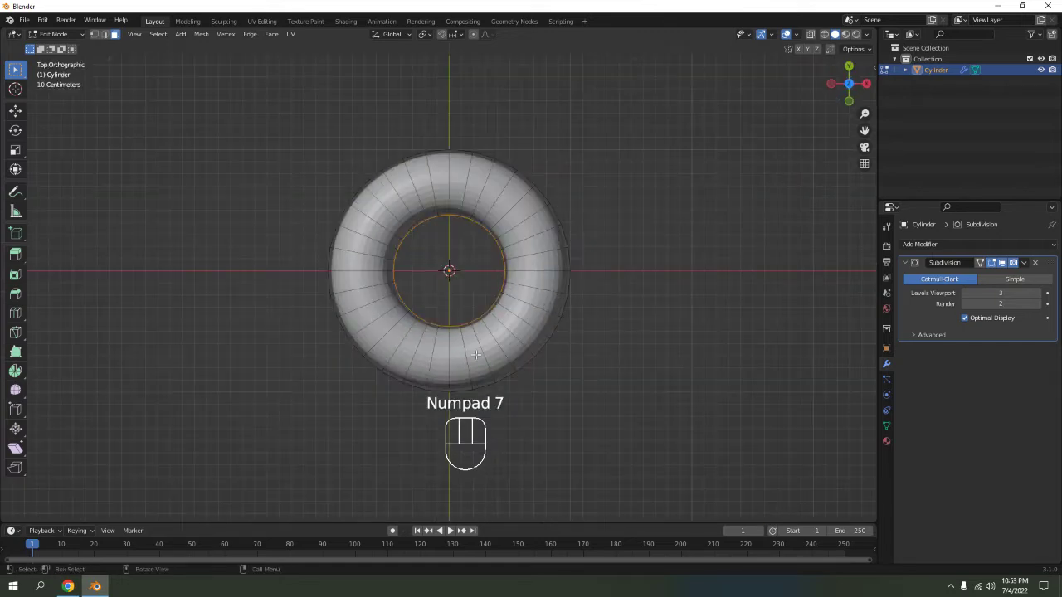
middle_drag(476, 355, 738, 311)
key(KP_1)
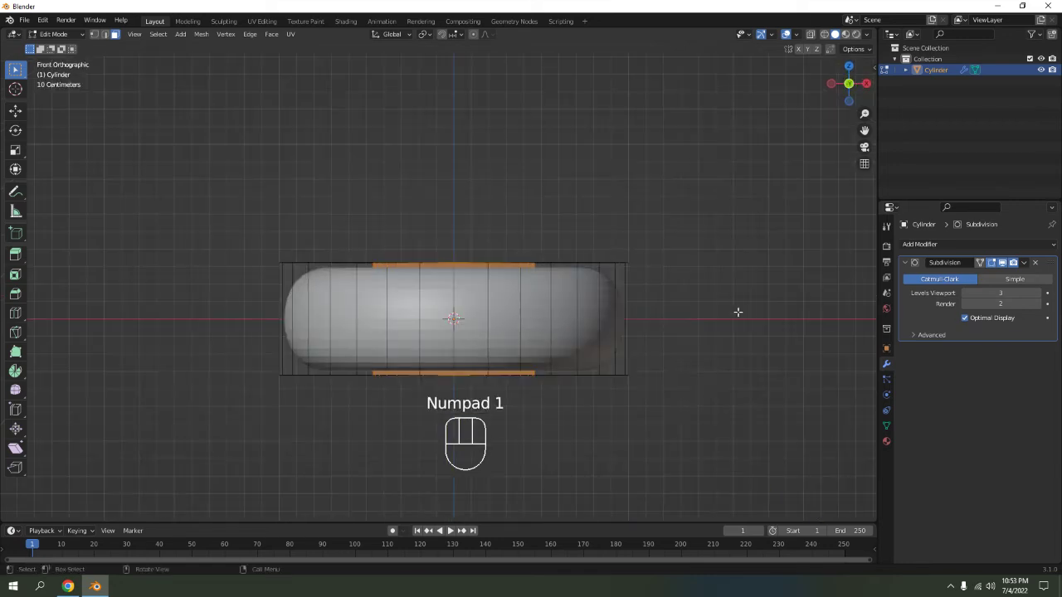
Step: After a cancelled attempt, rescale the inner ring with Z locked and return to Object Mode
key(s)
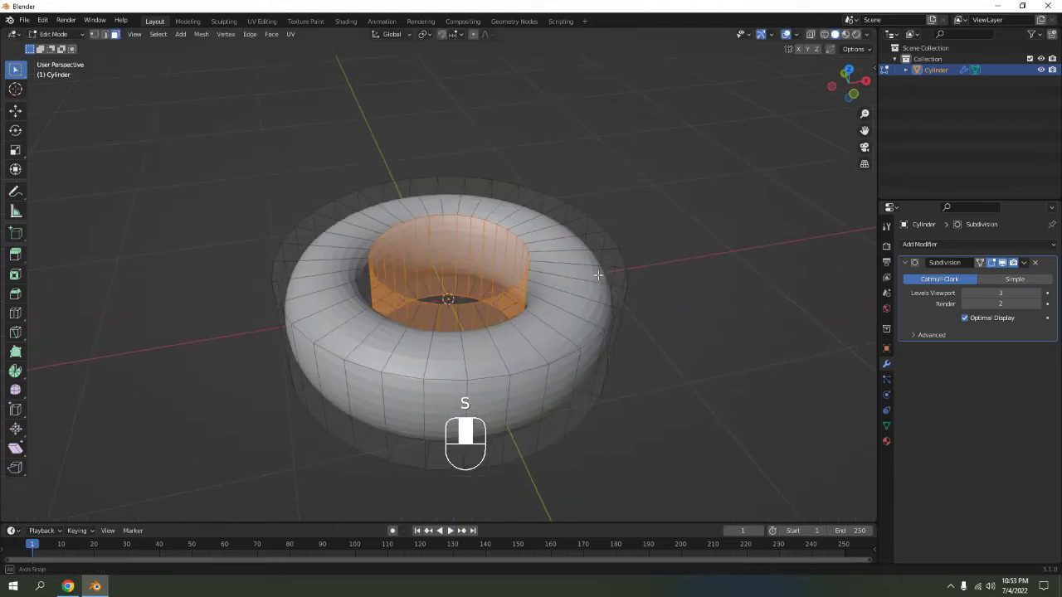
key(s)
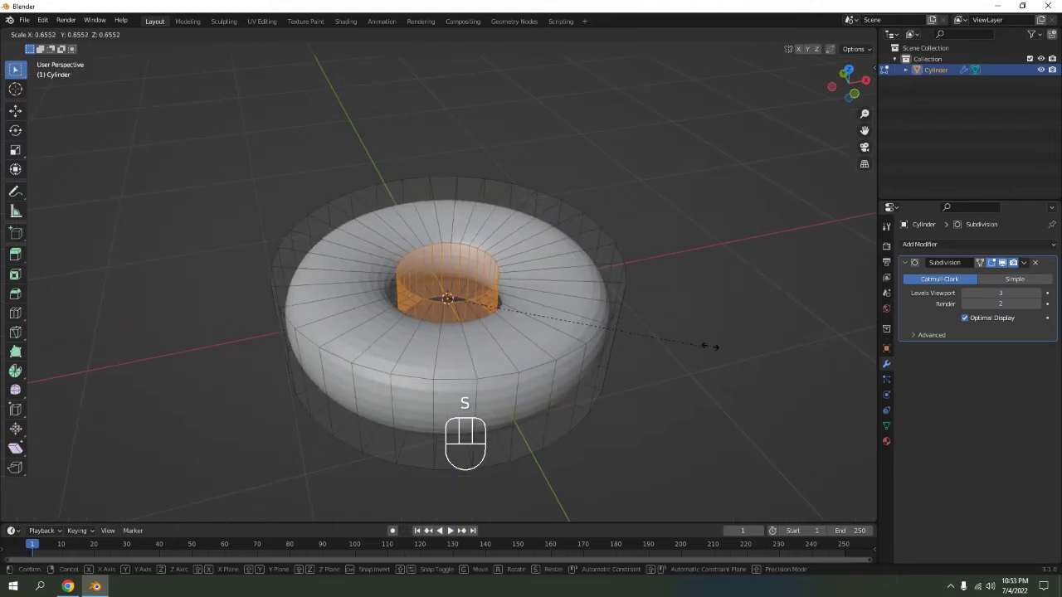
right_click(778, 314)
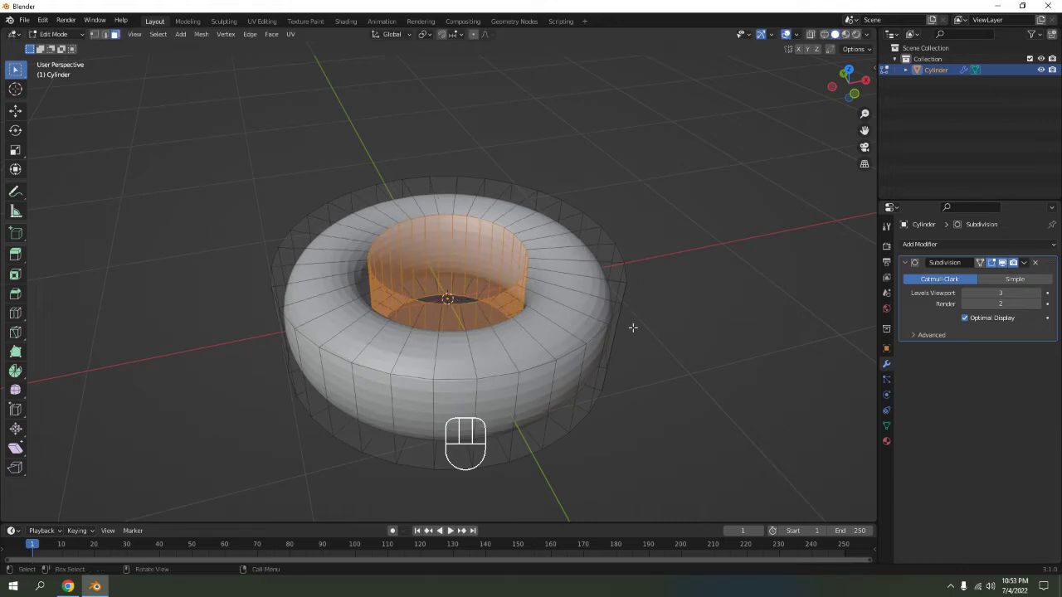
key(s)
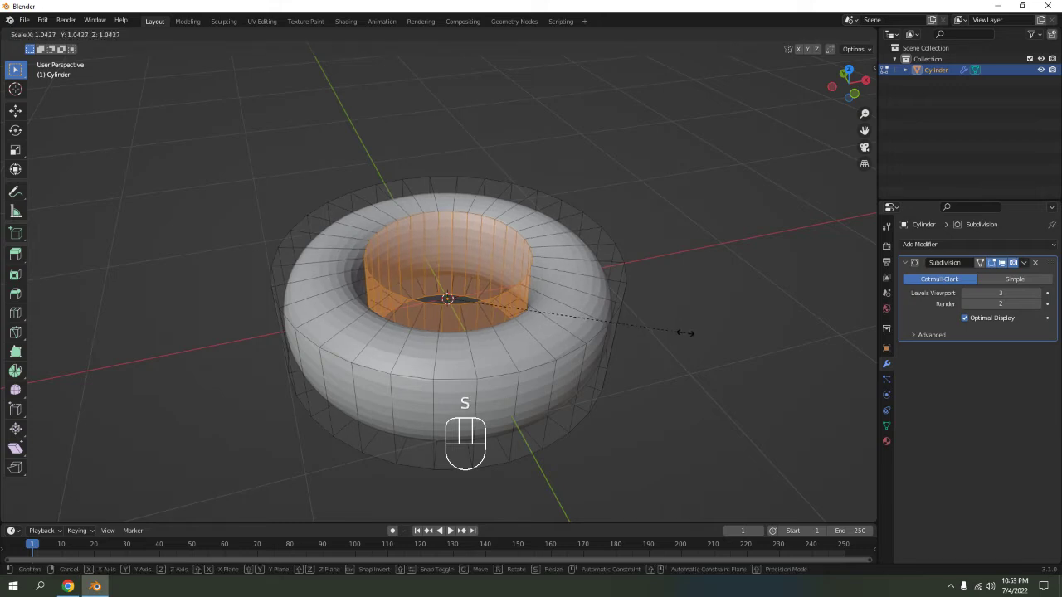
key(shift+z)
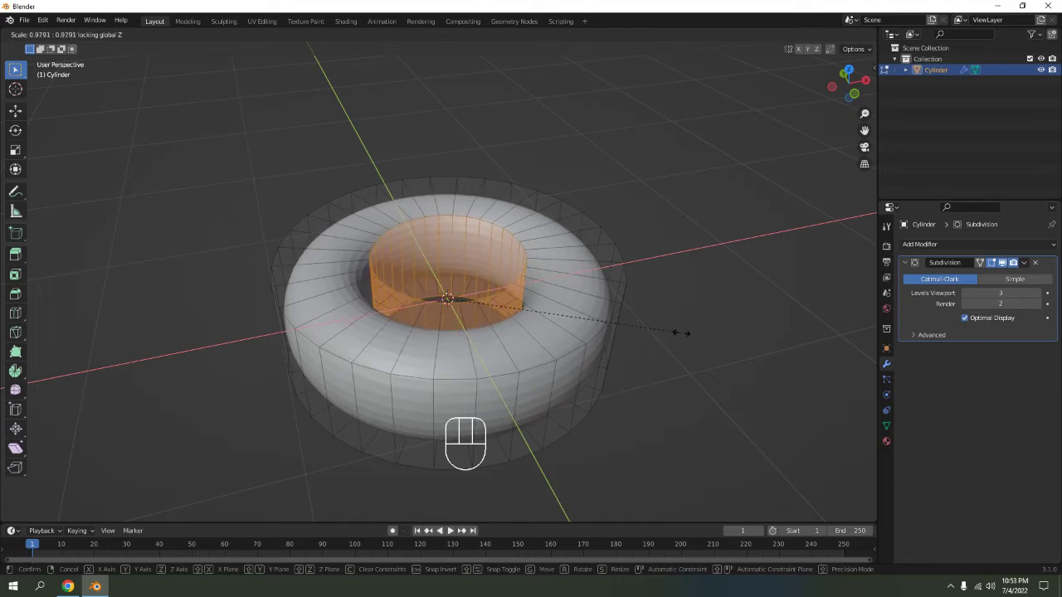
click(676, 332)
middle_drag(676, 159, 582, 322)
key(Tab)
scroll(644, 240, up, 4)
scroll(722, 239, down, 3)
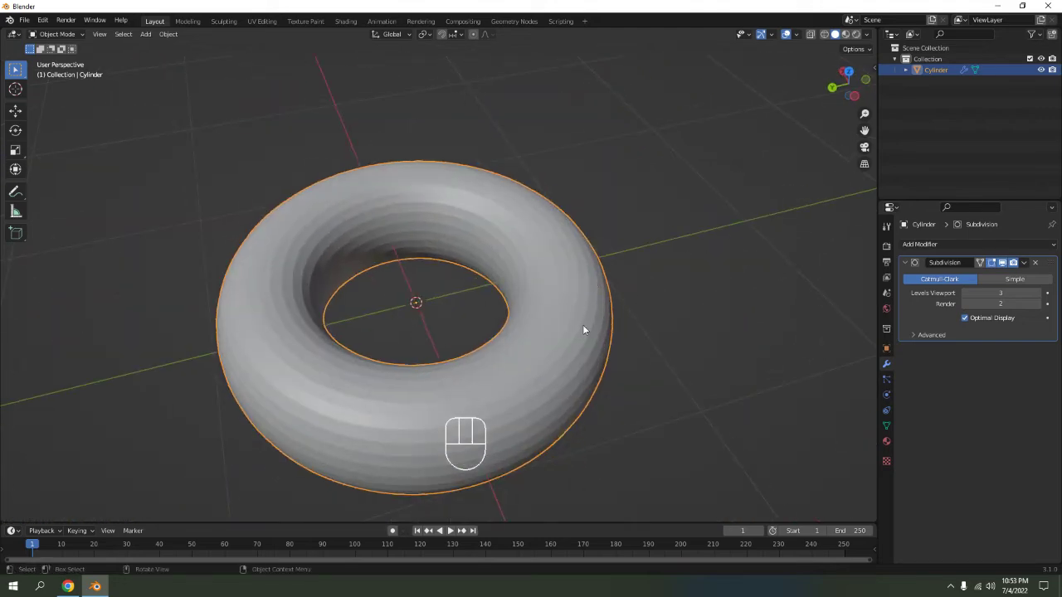
right_click(583, 325)
Step: Apply Shade Smooth to the torus and re-enter Edit Mode
click(583, 325)
key(Tab)
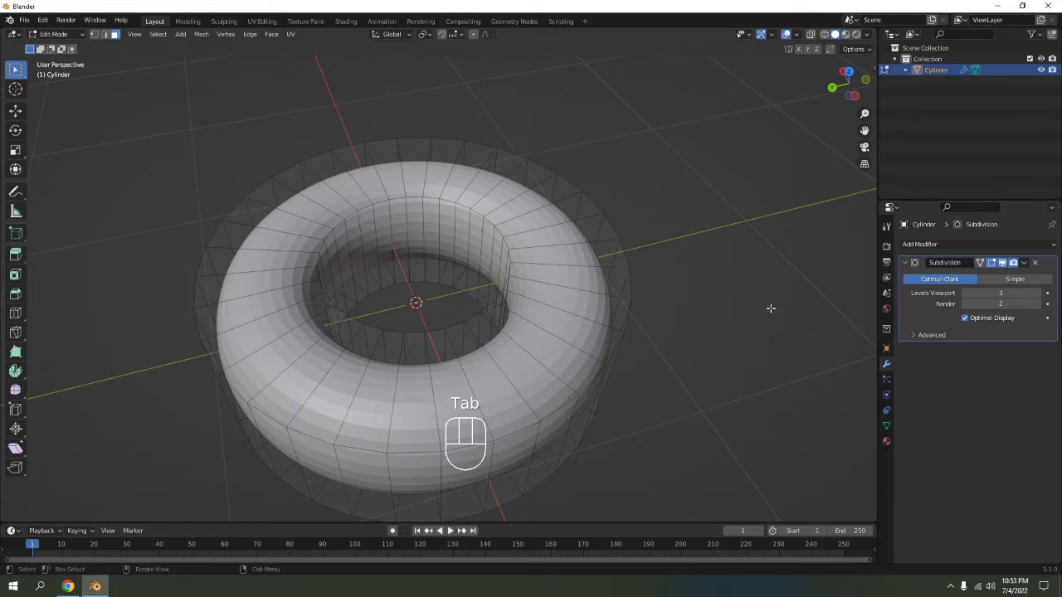
key(Tab)
right_click(585, 322)
click(584, 322)
key(Tab)
Step: Add a trial loop cut moved up along Z, then undo it
middle_drag(509, 349, 460, 249)
key(KP_1)
middle_drag(463, 208, 582, 295)
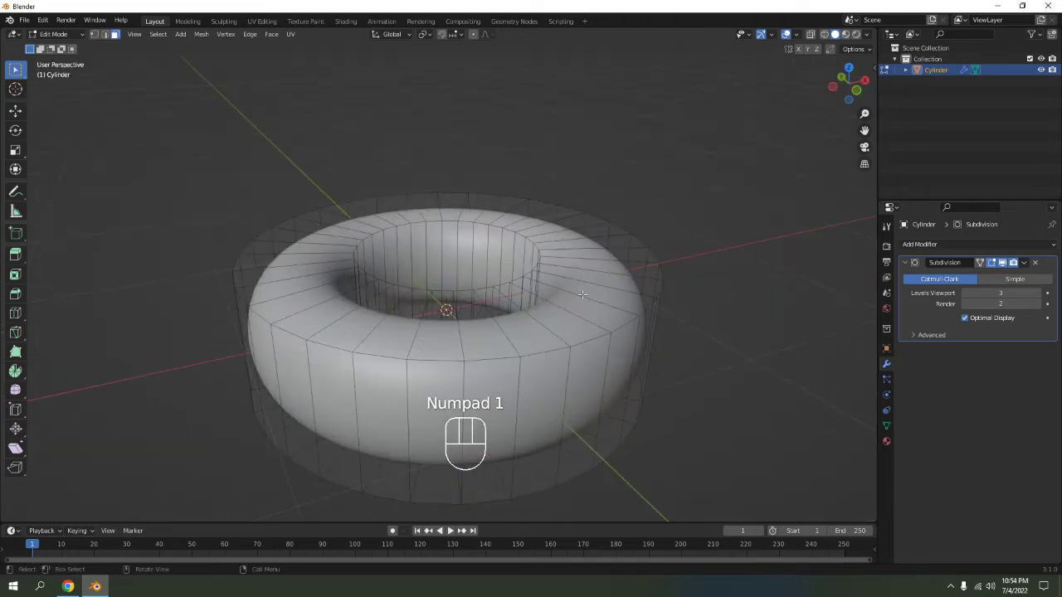
key(ctrl+r)
click(602, 285)
key(g)
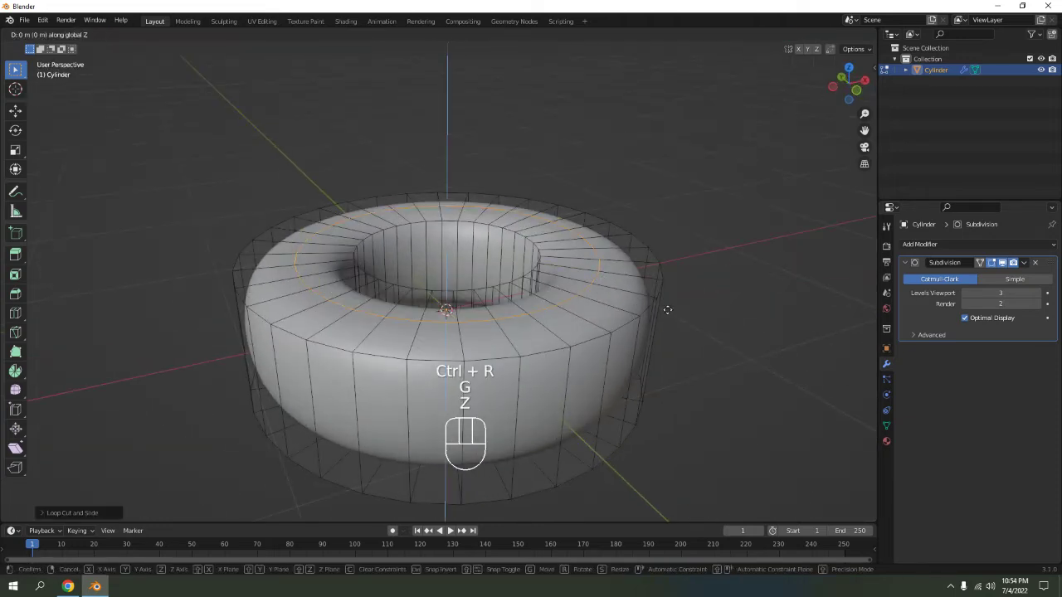
key(z)
click(689, 197)
key(Tab)
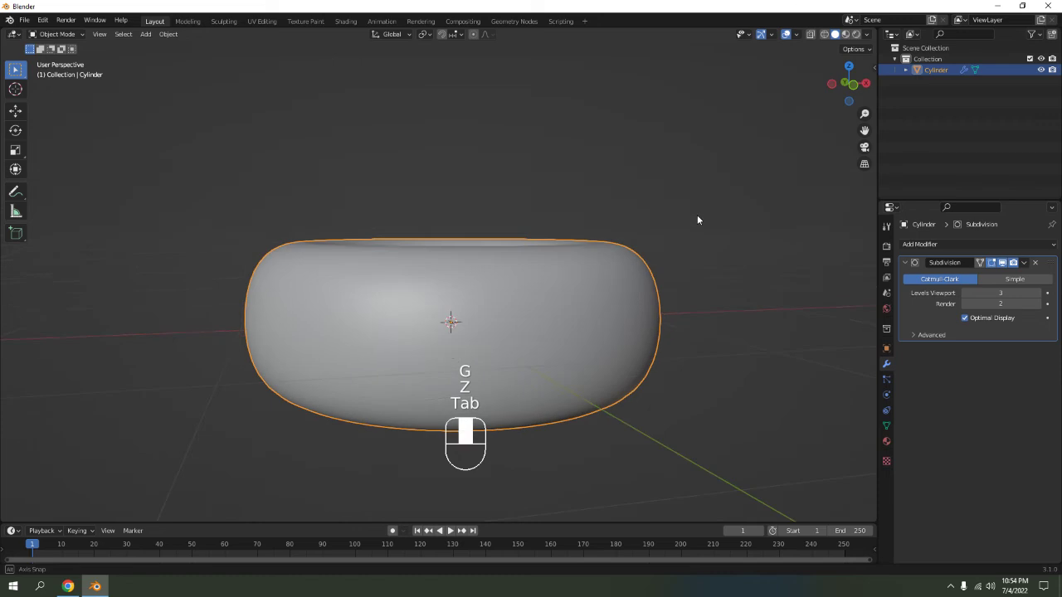
key(ctrl+z)
key(ctrl+z)
key(ctrl+z)
middle_drag(692, 208, 619, 188)
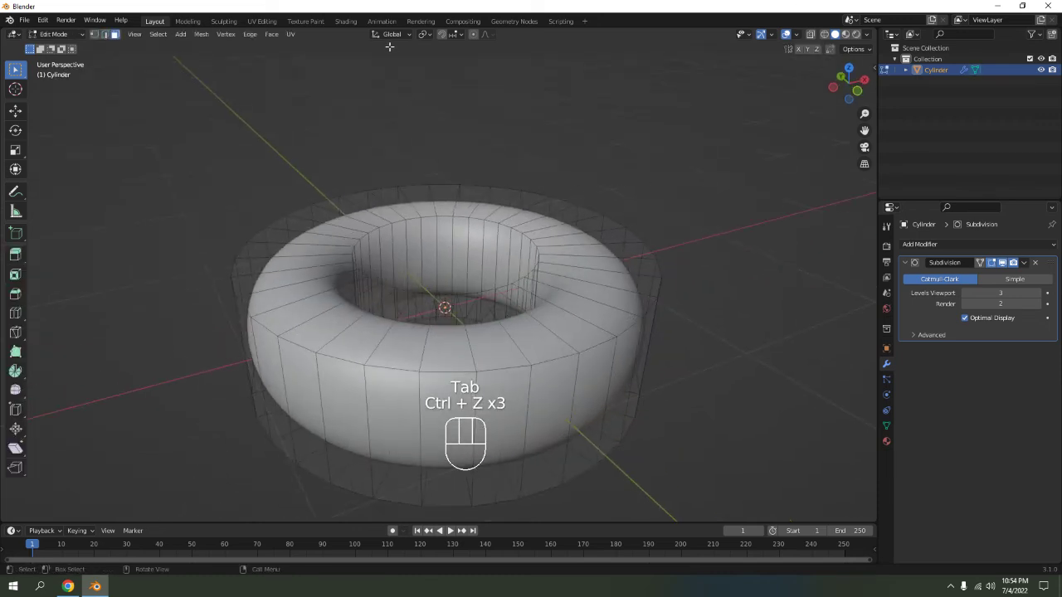
Step: Switch to the Shading workspace and view the torus from the top
click(345, 21)
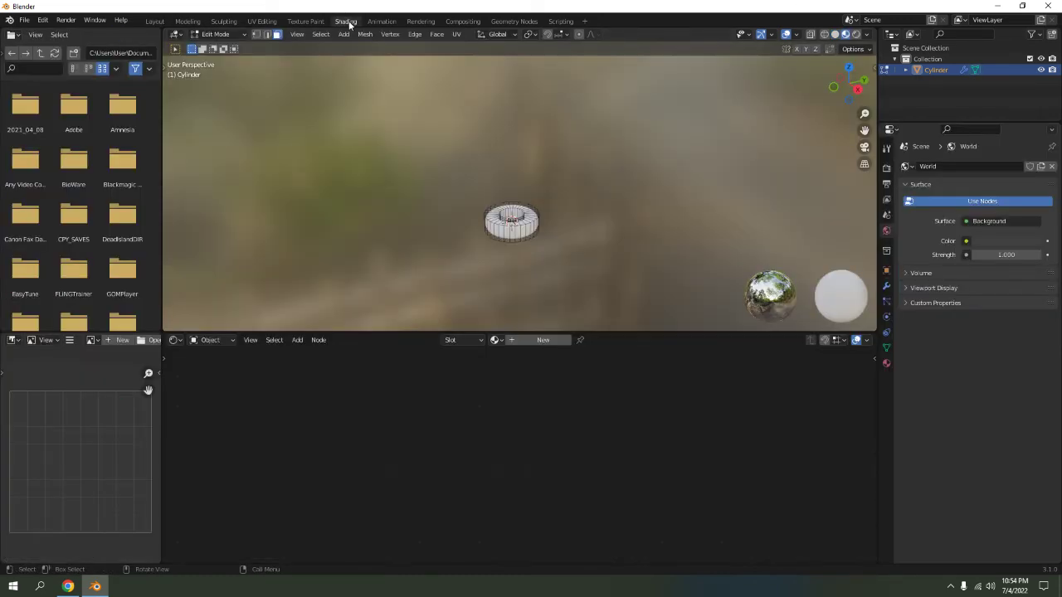
scroll(581, 166, up, 5)
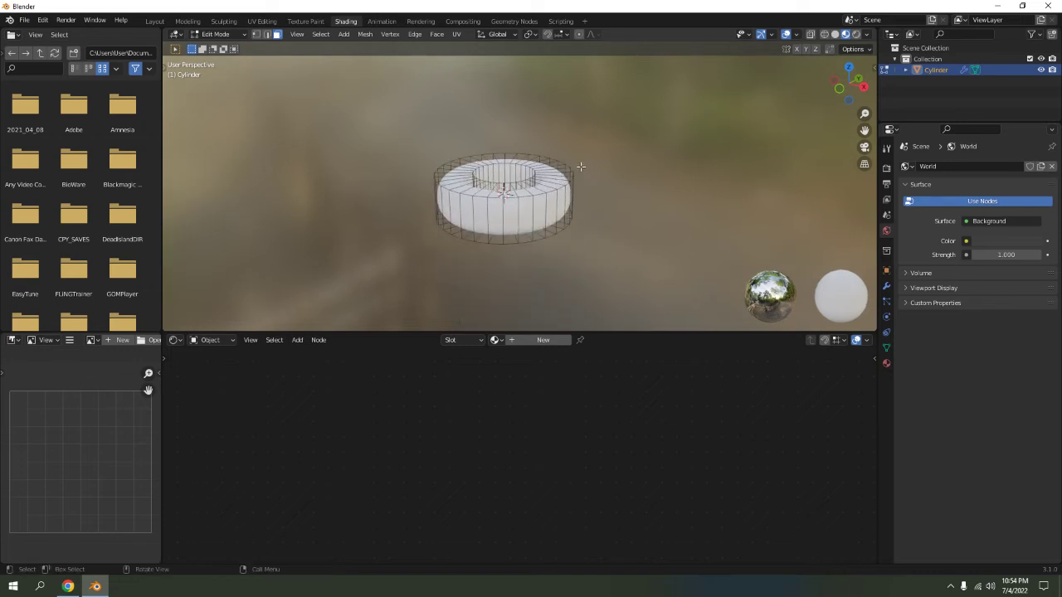
key(KP_7)
scroll(590, 169, up, 4)
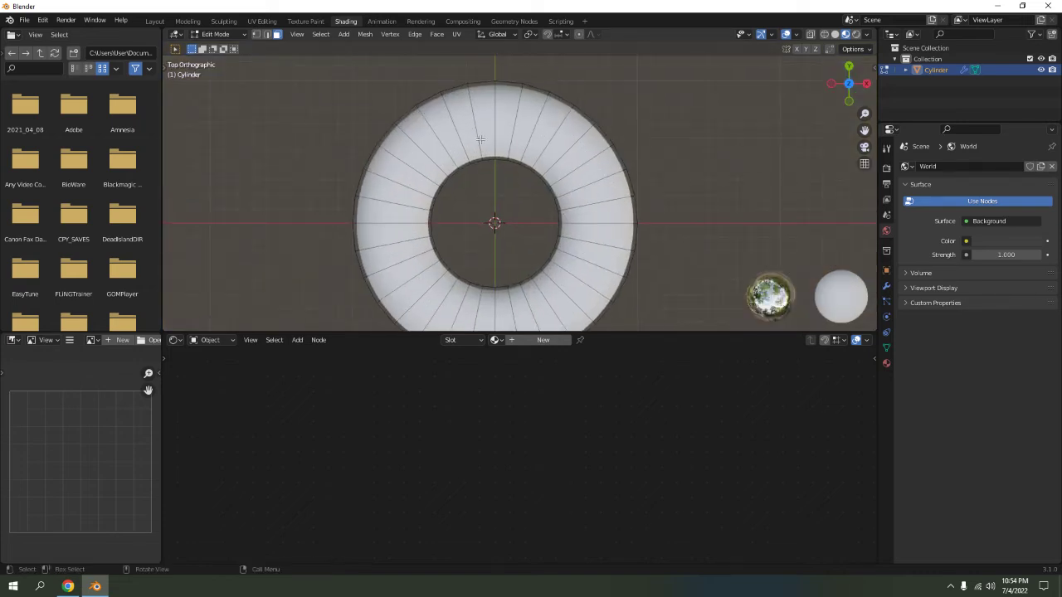
Step: Create Material.001, then add a second slot holding new Material.002
click(532, 341)
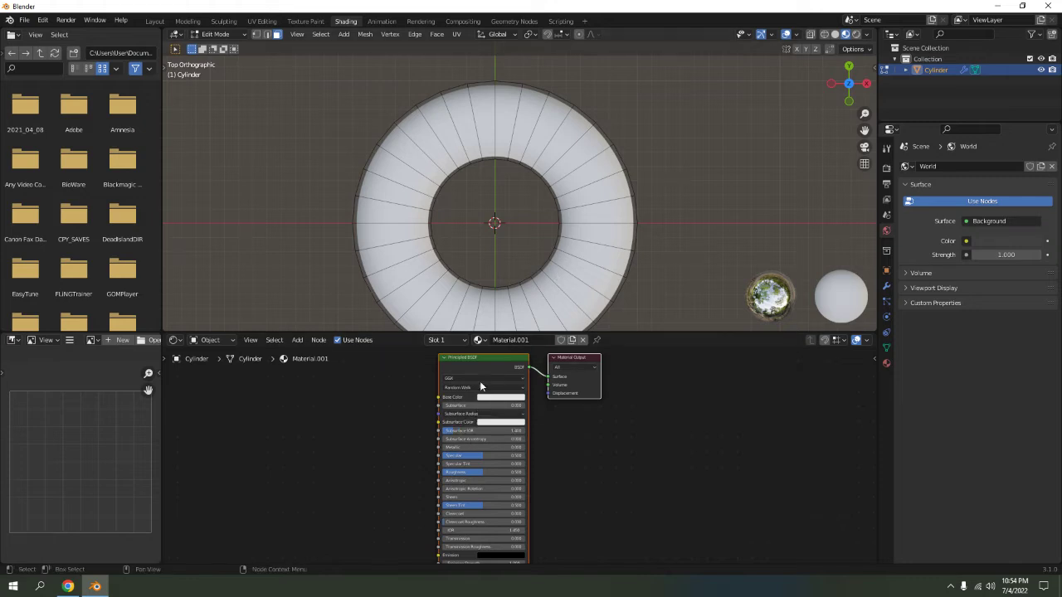
click(466, 343)
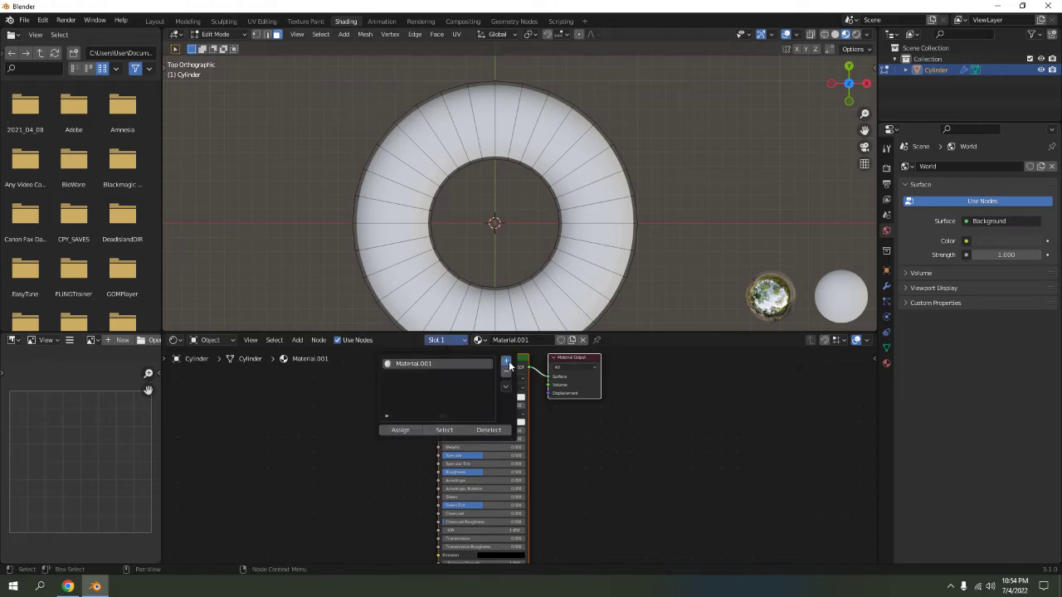
click(507, 363)
click(535, 341)
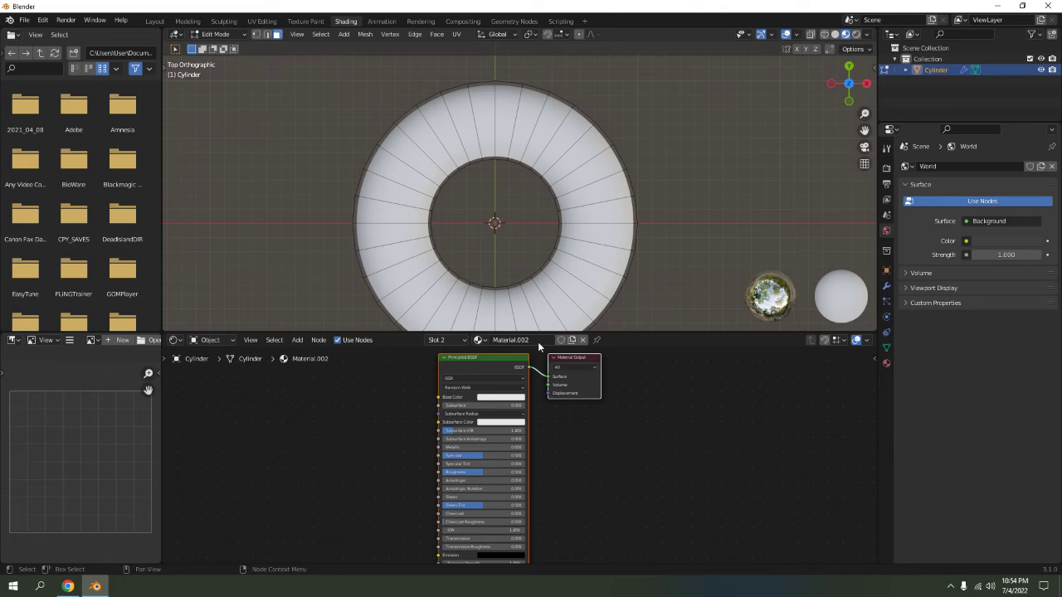
click(445, 344)
Step: Select adjacent face strips forming the top, right-side and left-side stripe bands of the ring
alt+click(448, 89)
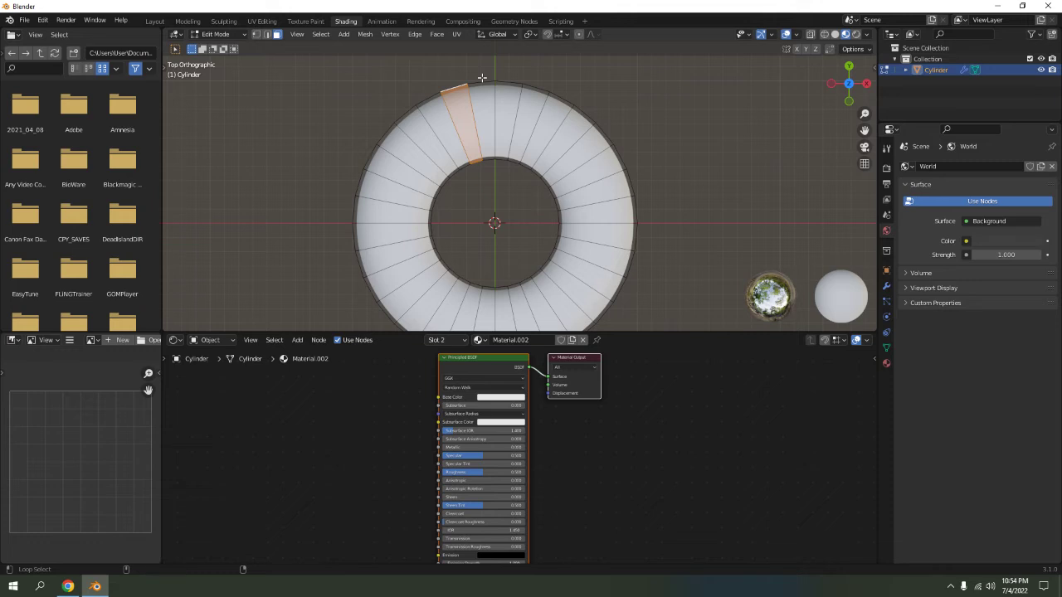
alt+shift+click(490, 82)
alt+shift+click(508, 83)
alt+shift+click(537, 86)
alt+shift+click(630, 262)
alt+shift+click(618, 290)
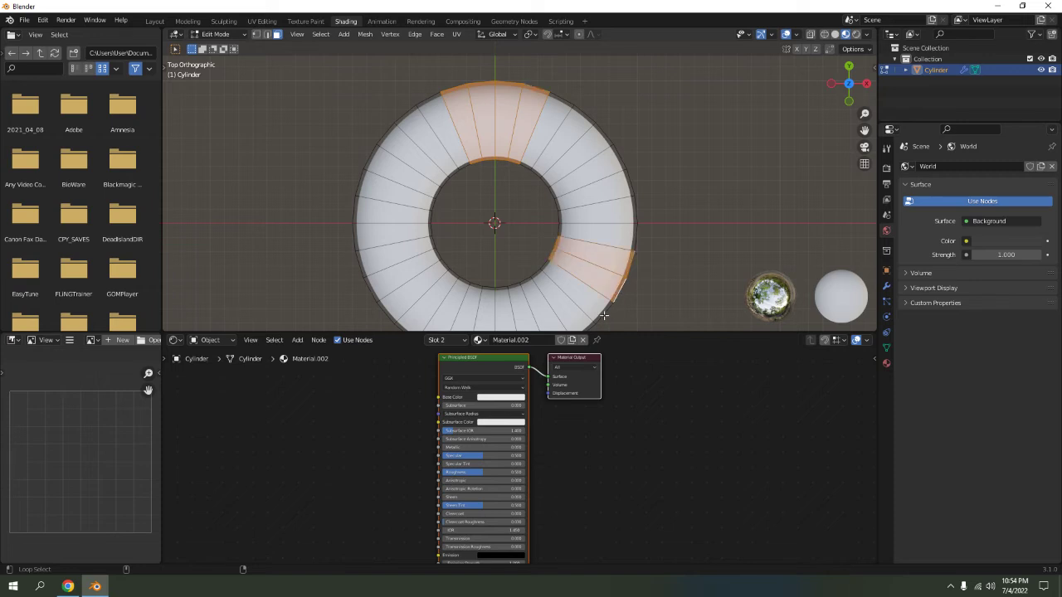
alt+shift+click(598, 316)
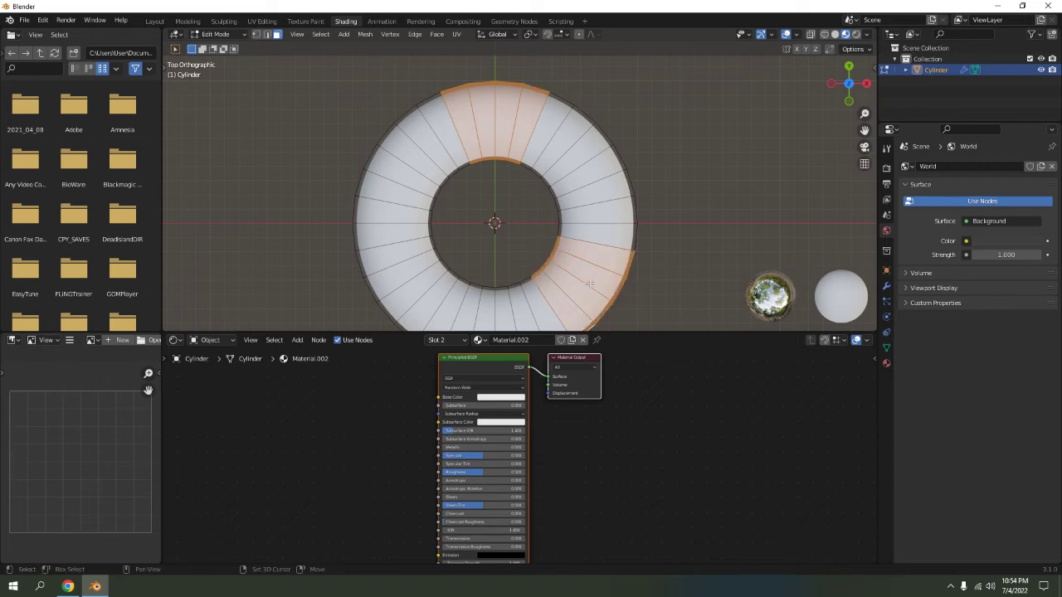
shift+middle_drag(438, 283, 459, 207)
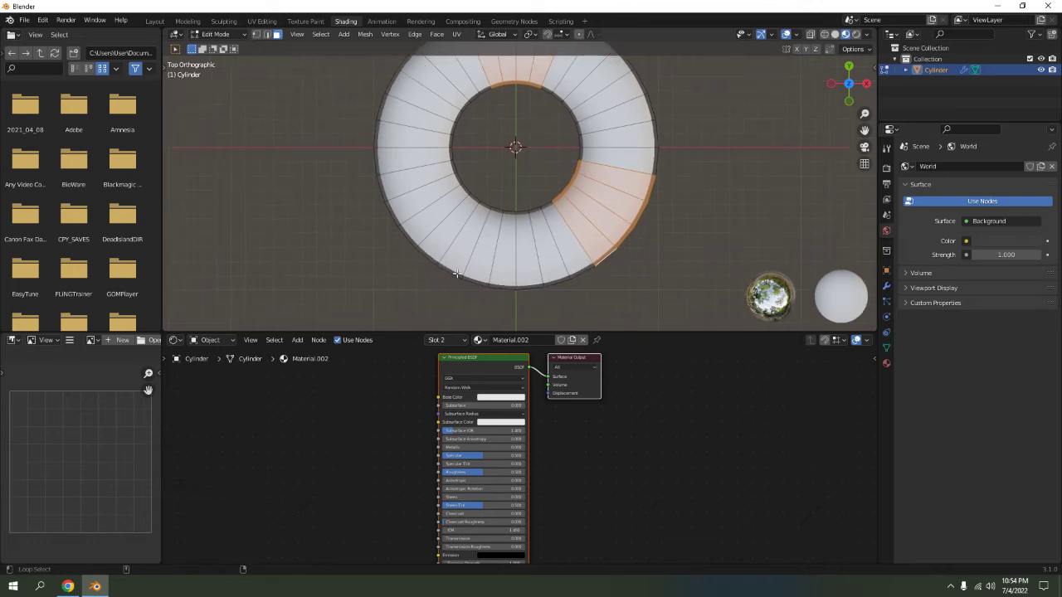
alt+shift+click(395, 211)
alt+shift+click(382, 187)
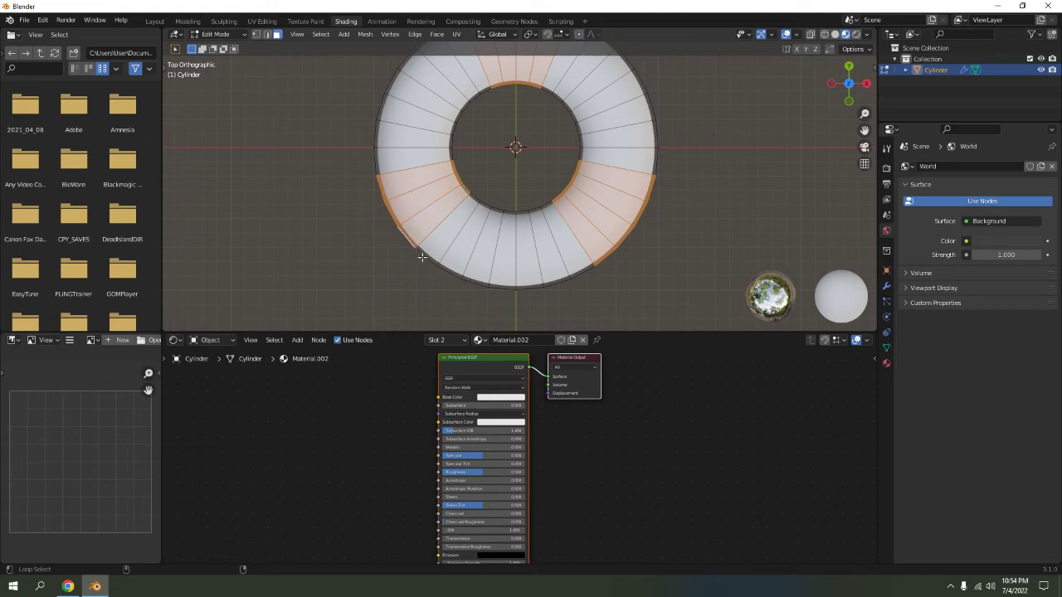
alt+shift+click(421, 257)
middle_drag(578, 186, 523, 288)
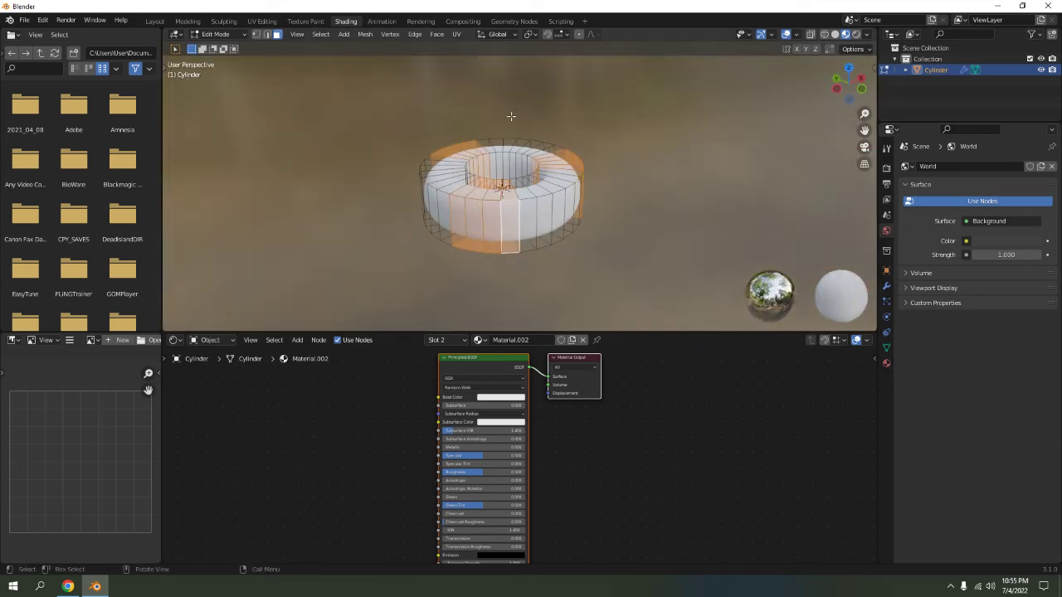
Step: Assign Material.002 to the selected bands
click(440, 340)
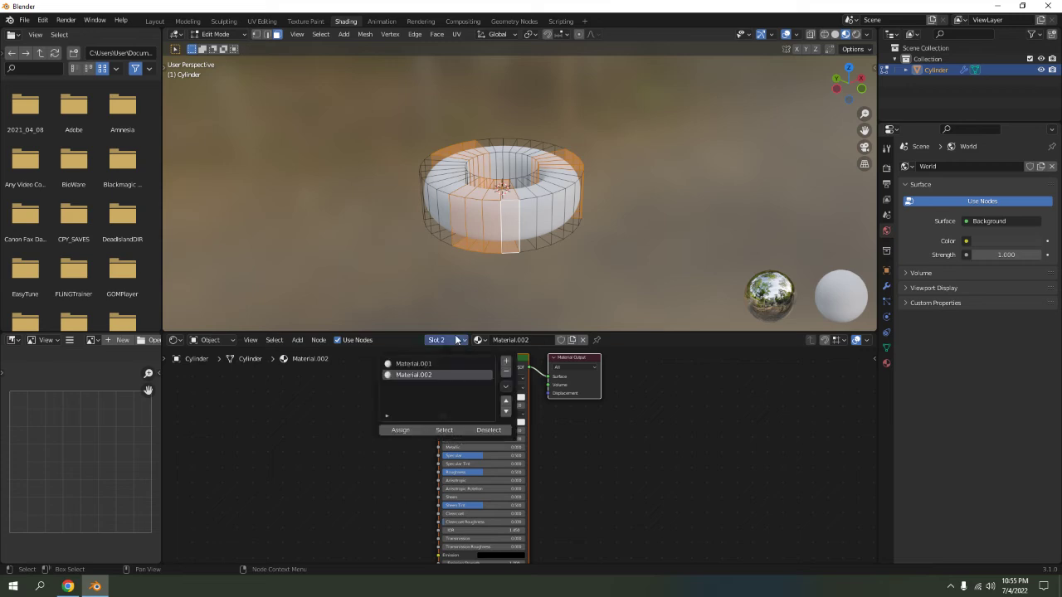
click(401, 431)
scroll(659, 182, up, 5)
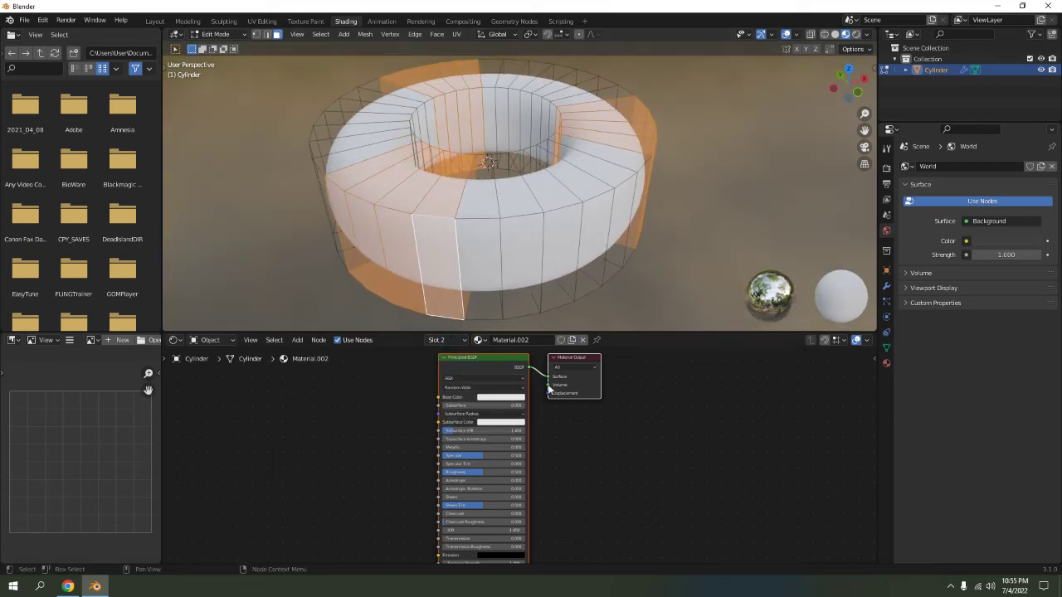
Step: Set Material.002's base color to a saturated red and return to Object Mode
click(500, 397)
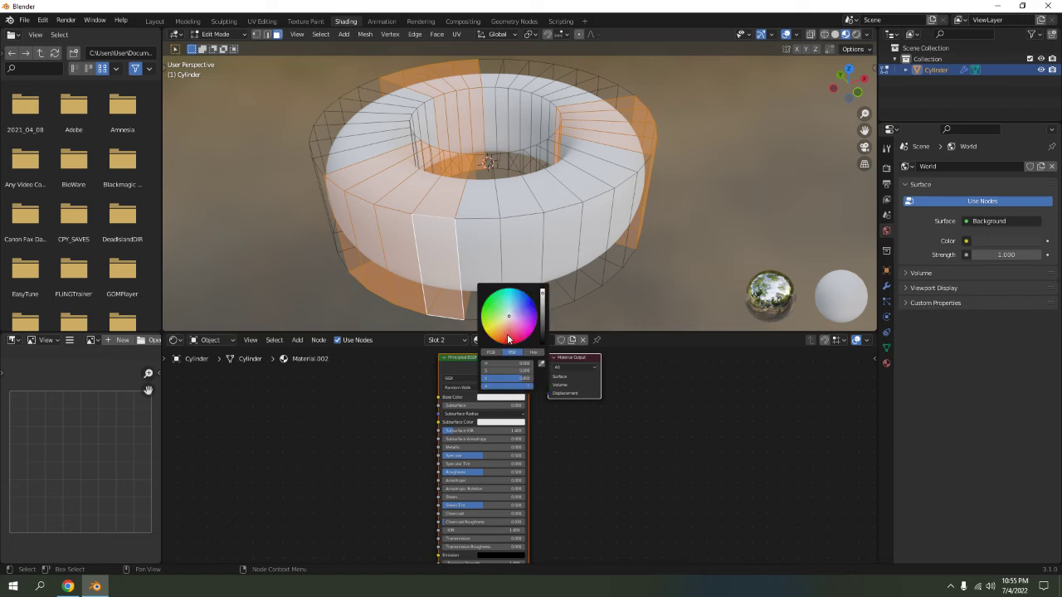
click(507, 335)
drag(507, 334, 506, 339)
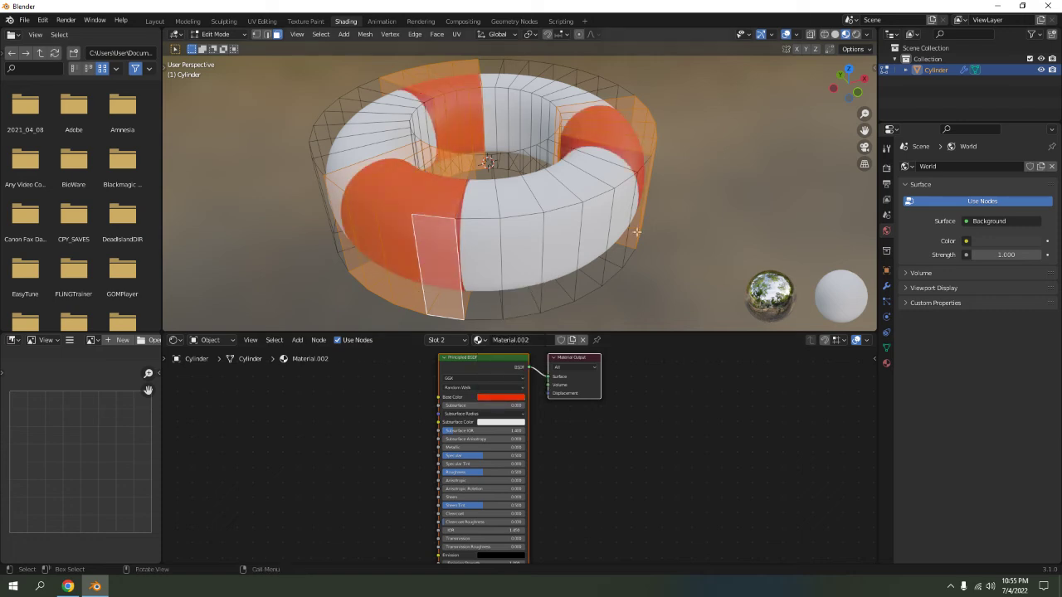
scroll(672, 247, down, 4)
key(Tab)
middle_drag(672, 246, 647, 205)
scroll(633, 209, up, 3)
scroll(633, 209, down, 4)
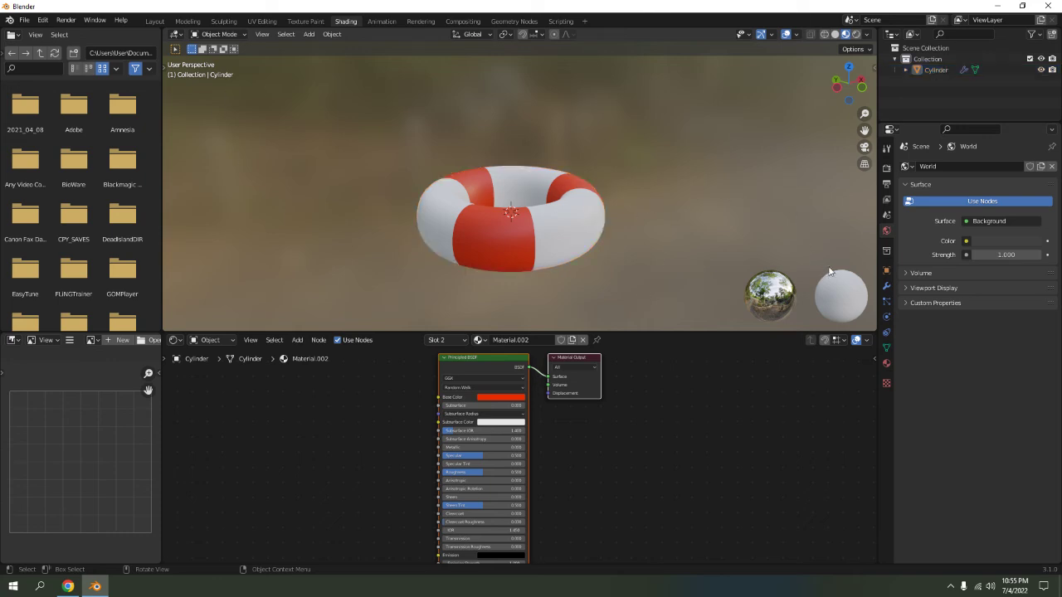
Step: Apply the Subdivision Surface modifier permanently to the torus mesh
click(635, 213)
click(886, 285)
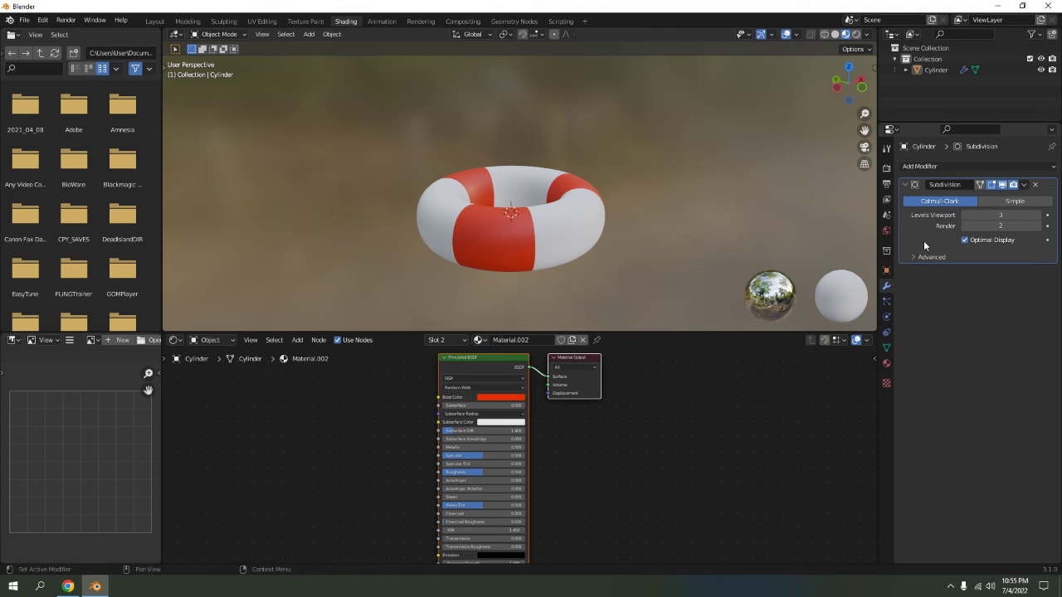
click(1024, 184)
click(1002, 201)
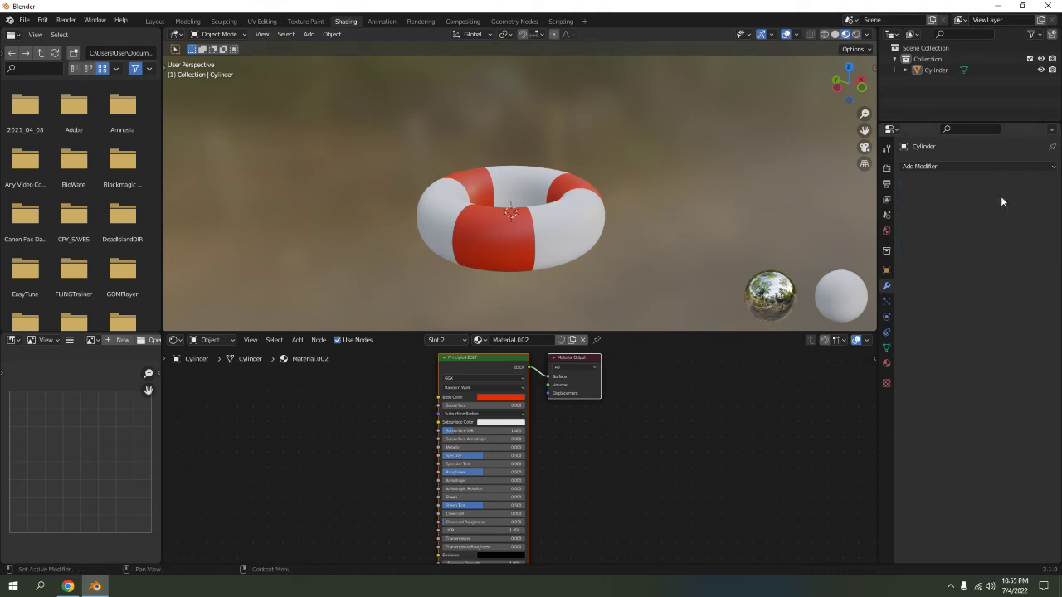
key(Tab)
scroll(651, 217, up, 4)
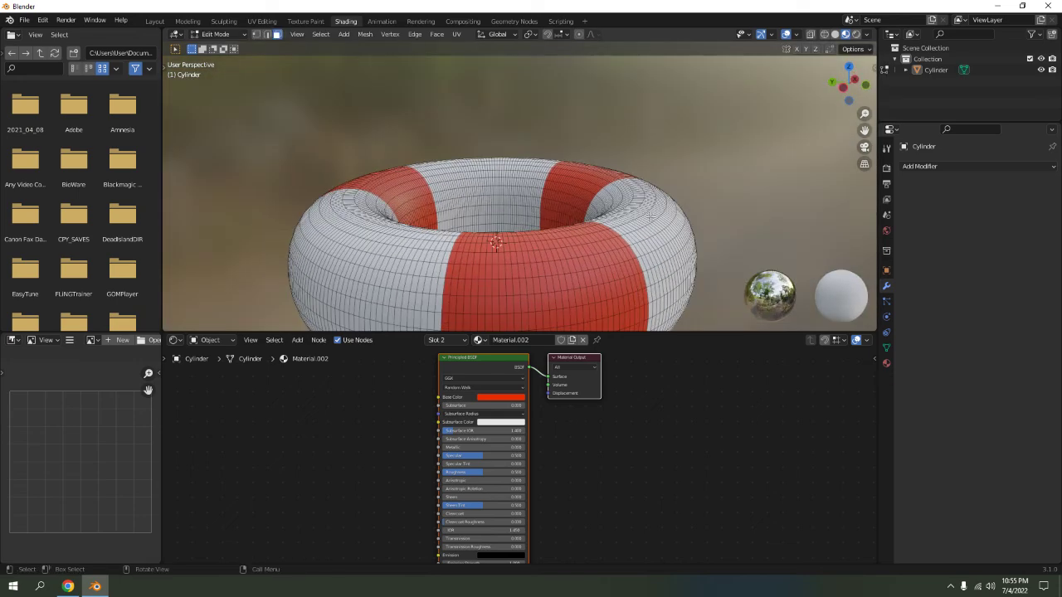
scroll(639, 183, down, 4)
key(Tab)
middle_drag(587, 185, 660, 137)
Step: Show the red-and-white ring in the Layout workspace with Material Preview shading
click(154, 22)
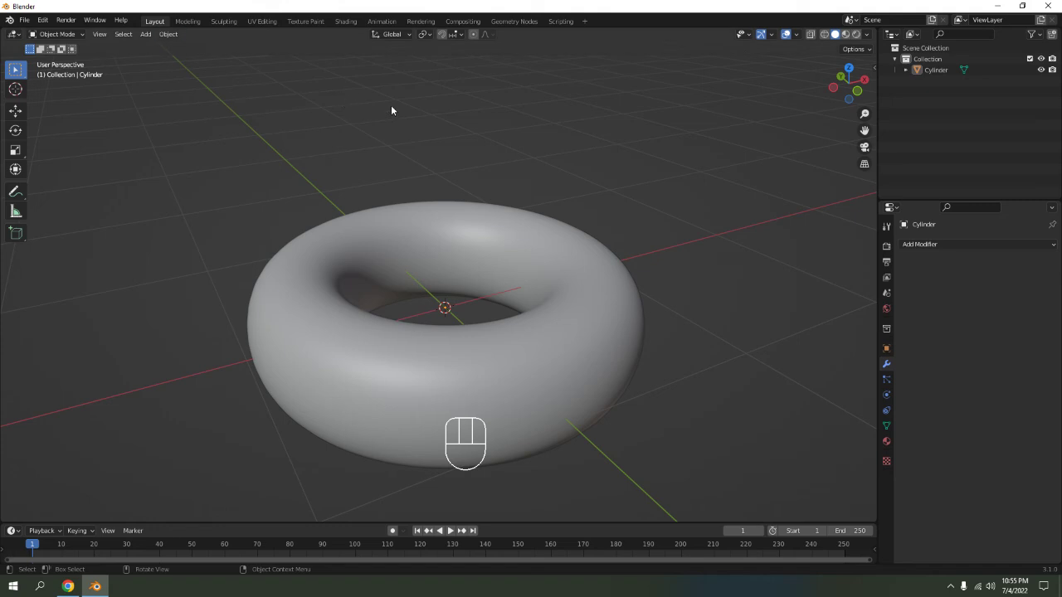
click(845, 34)
scroll(643, 232, down, 4)
mouse_move(650, 263)
middle_down()
mouse_move(660, 224)
mouse_move(593, 263)
mouse_move(485, 290)
middle_up()
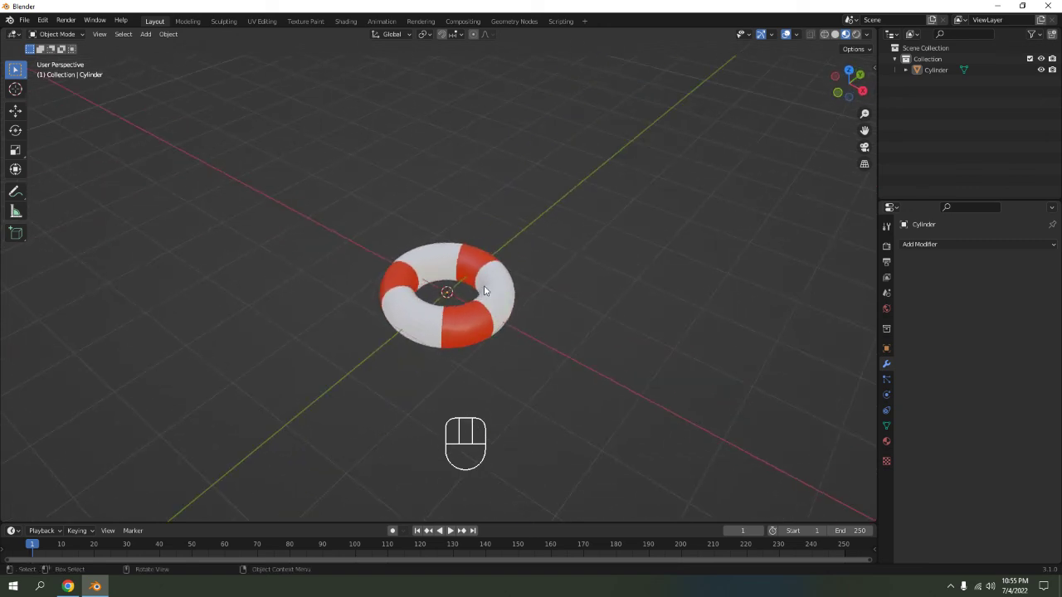